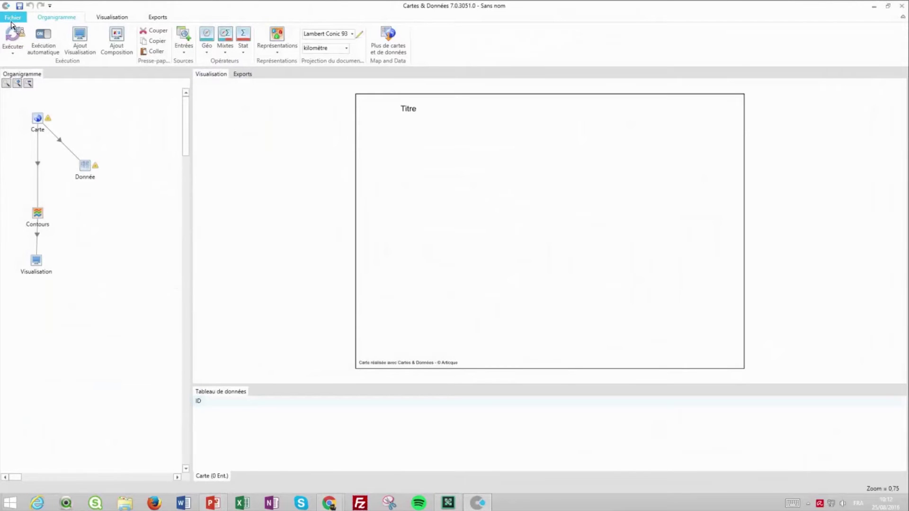
Open the Enveloppe.cdx project and widen the flowchart pane enough to show the whole processing chain.
left_click(12, 18)
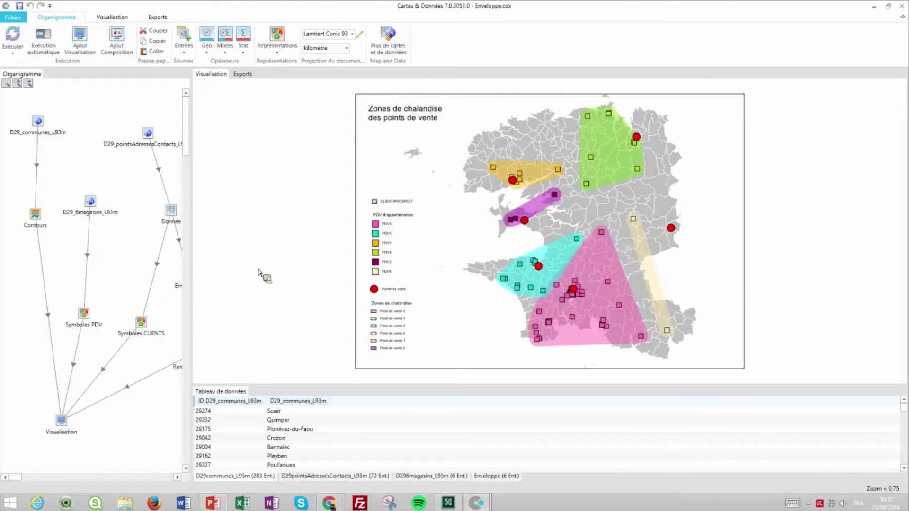
left_click_drag(196, 242, 236, 233)
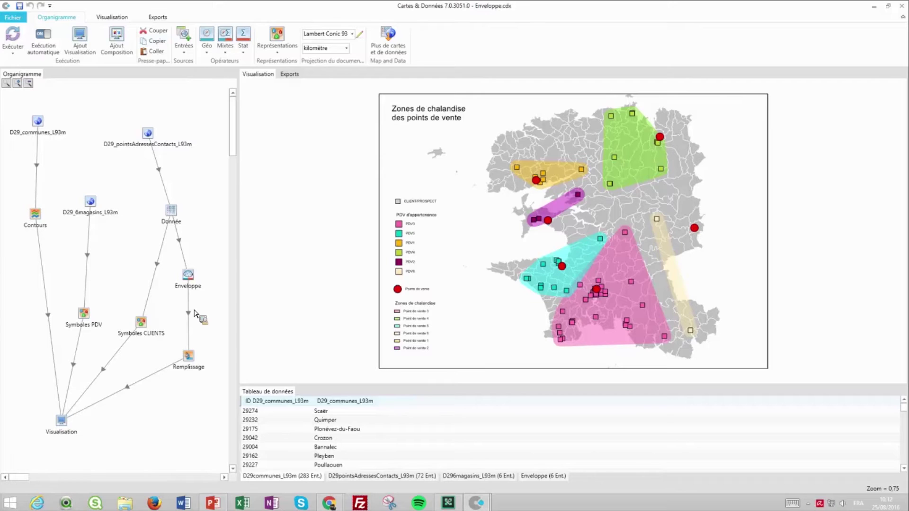
Export the Enveloppe project to CD Online and close the confirmation message.
left_click_drag(236, 45, 142, 41)
left_click(158, 18)
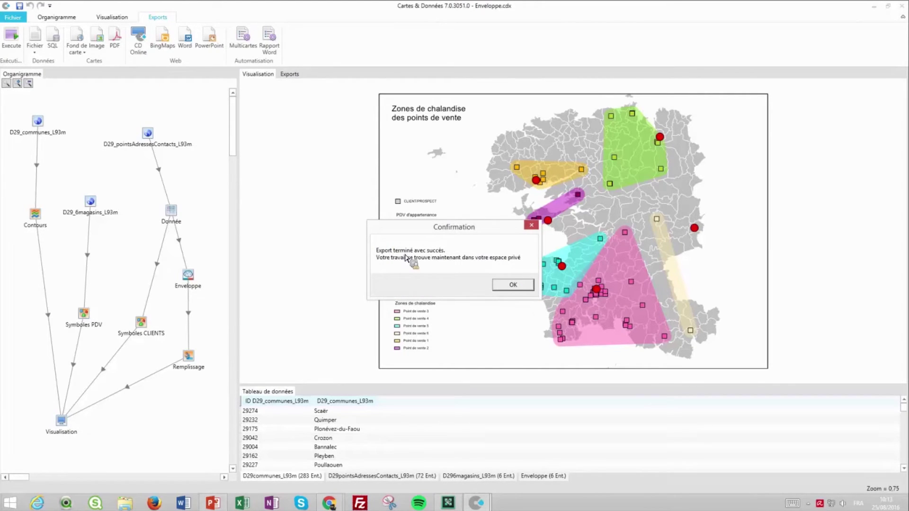
left_click(514, 285)
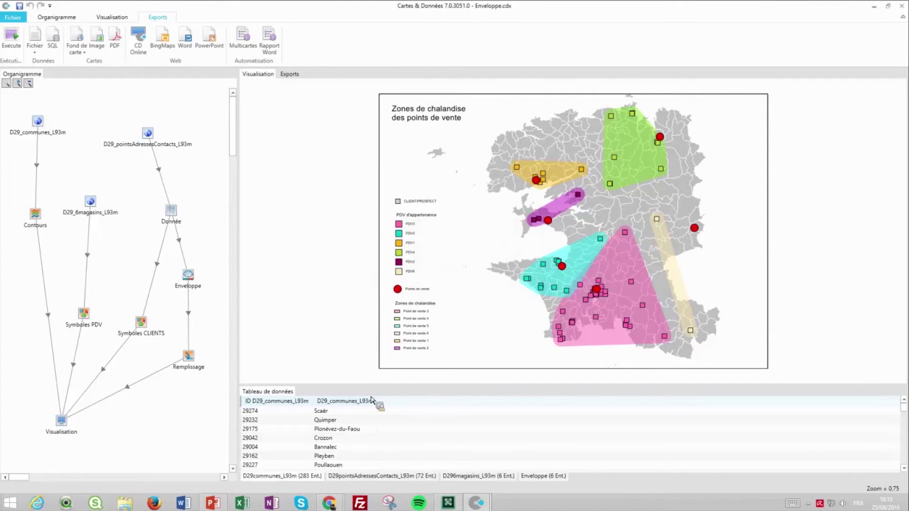
Switch to Google Chrome and bring up the CD7 Online site.
mouse_move(329, 502)
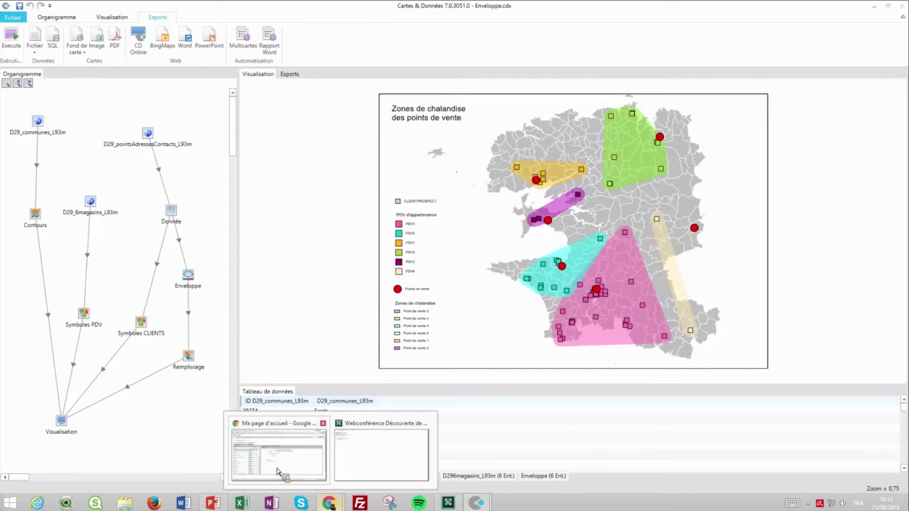
left_click(281, 471)
left_click(126, 6)
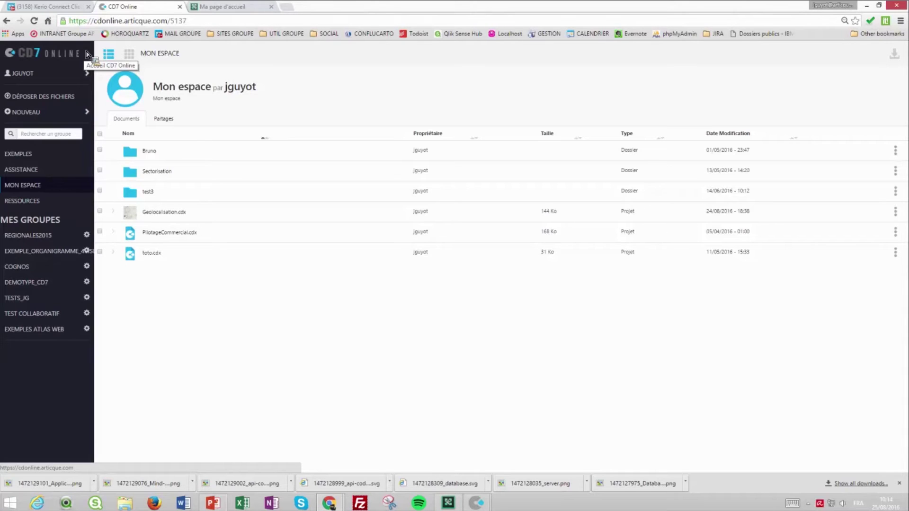
Review the account storage, groups and roles pages of the user profile, and return to the personal space.
left_click_drag(86, 54, 29, 116)
left_click(39, 116)
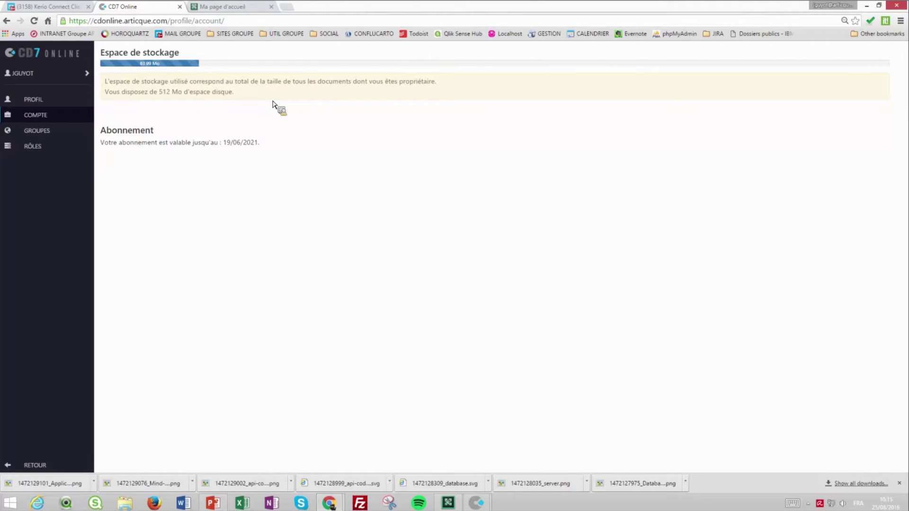
left_click(30, 136)
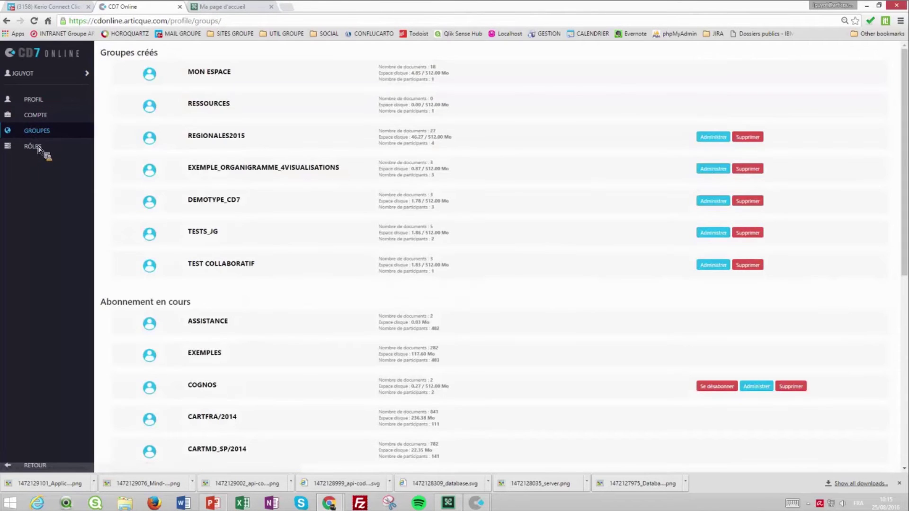
left_click(39, 148)
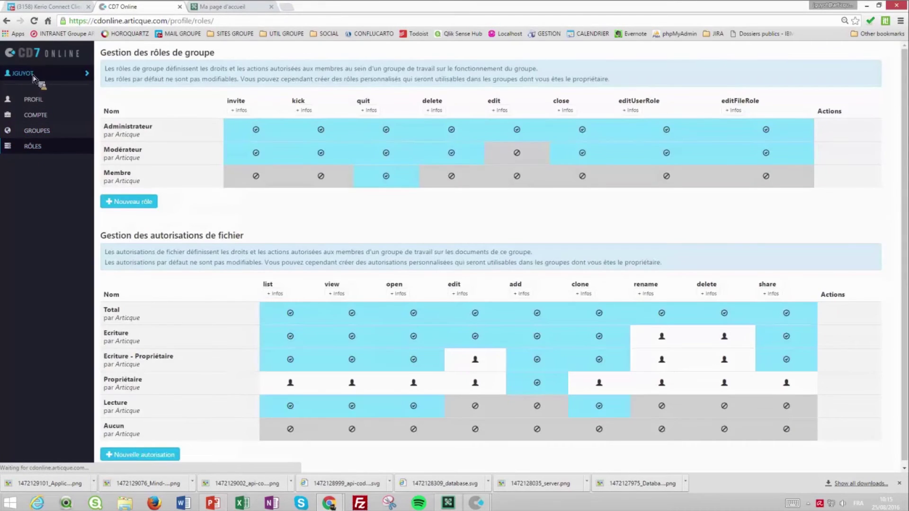
left_click(47, 66)
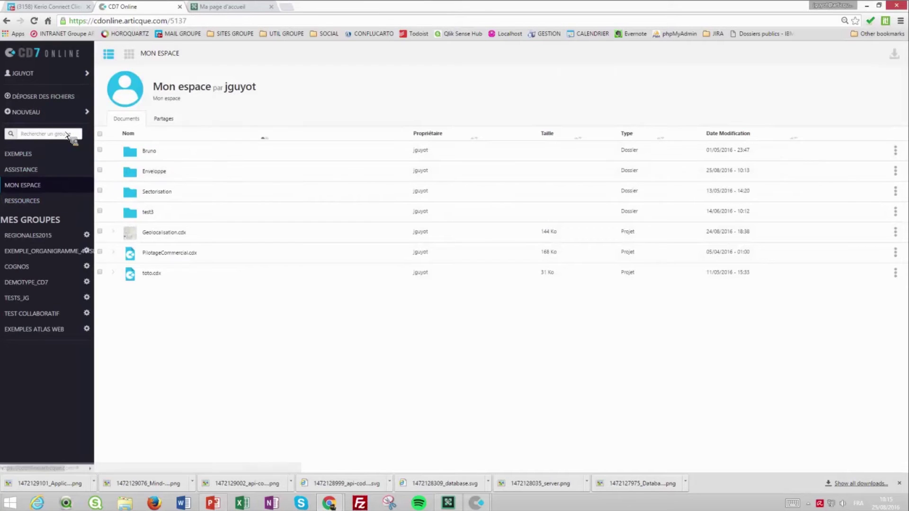
Show the file upload function and the list of new items that can be created in the personal space.
left_click(42, 97)
left_click(409, 299)
left_click(449, 306)
left_click(454, 313)
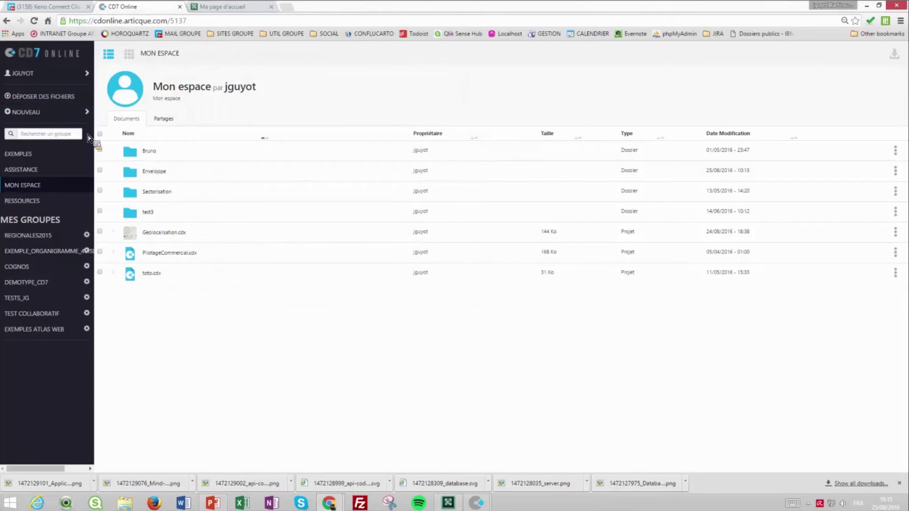
left_click(53, 119)
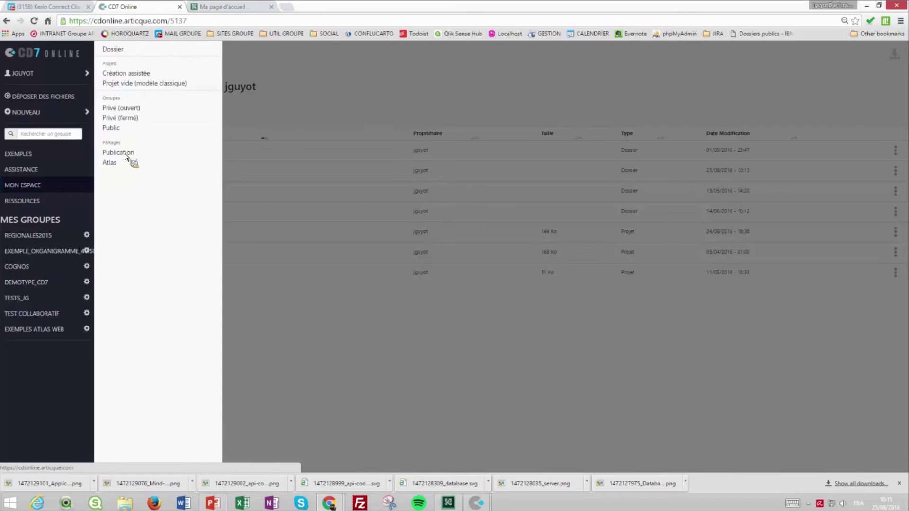
Browse the sample projects in the projets folder of the Exemples group.
left_click(40, 155)
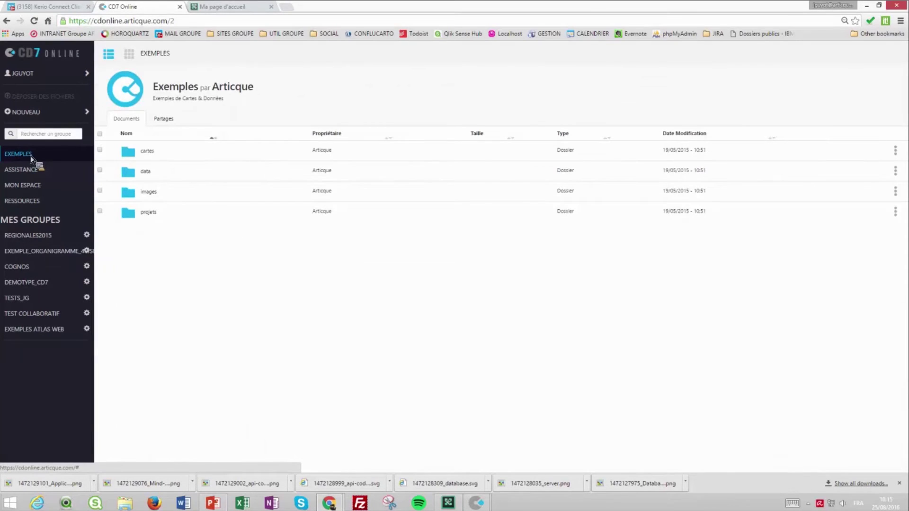
left_click(150, 214)
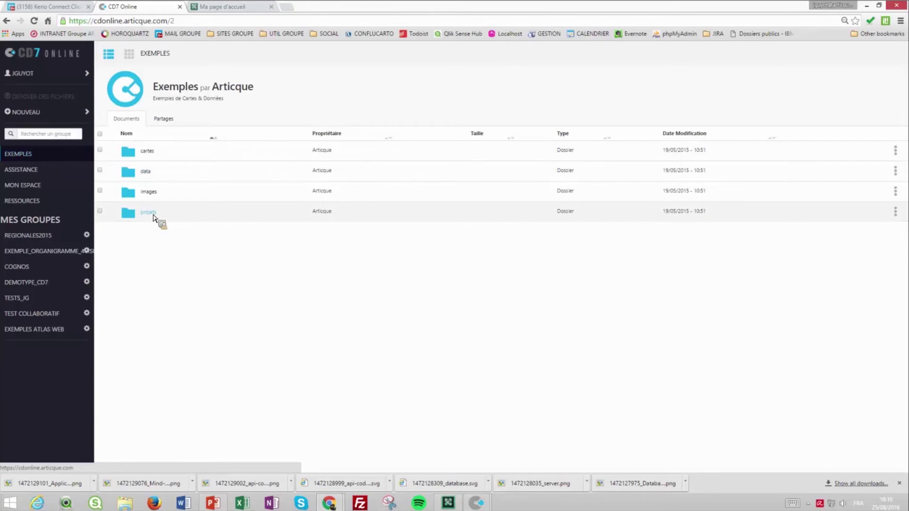
scroll(235, 173, "down", 10)
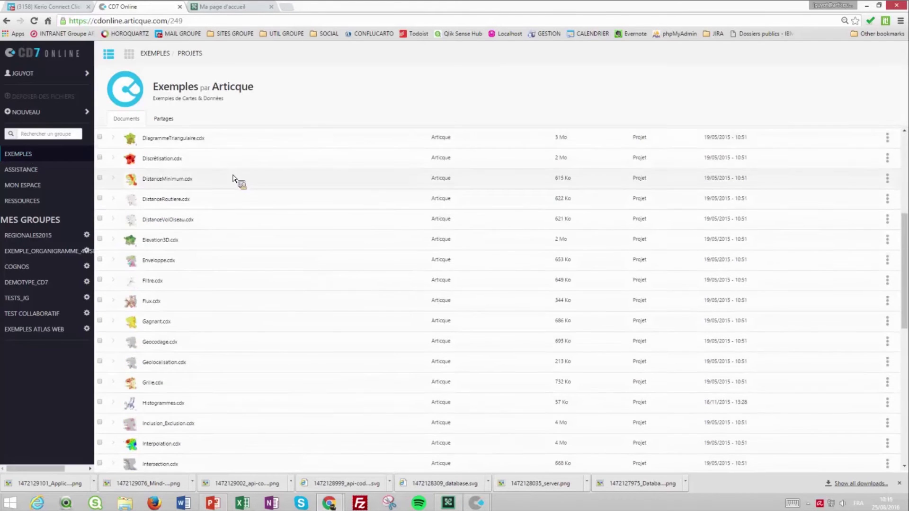
scroll(236, 184, "up", 10)
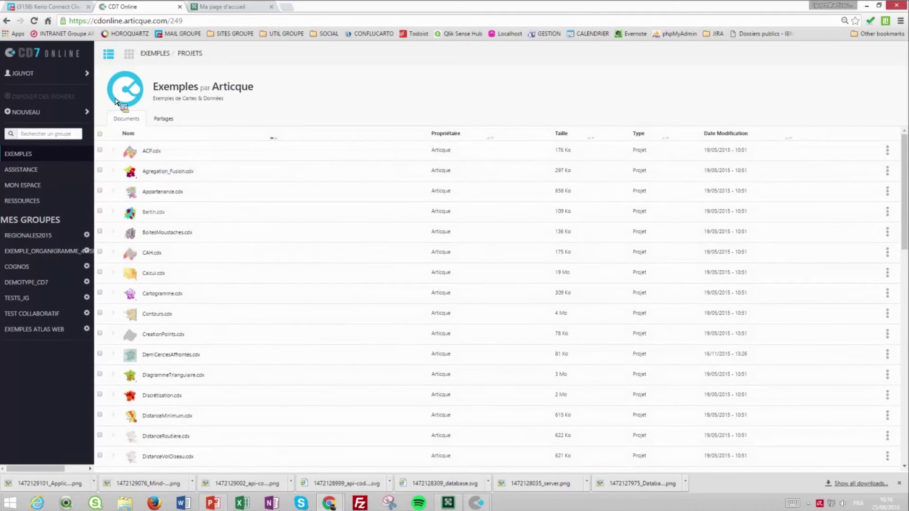
View the sample data files for France in the data folder of the Exemples group.
left_click(160, 54)
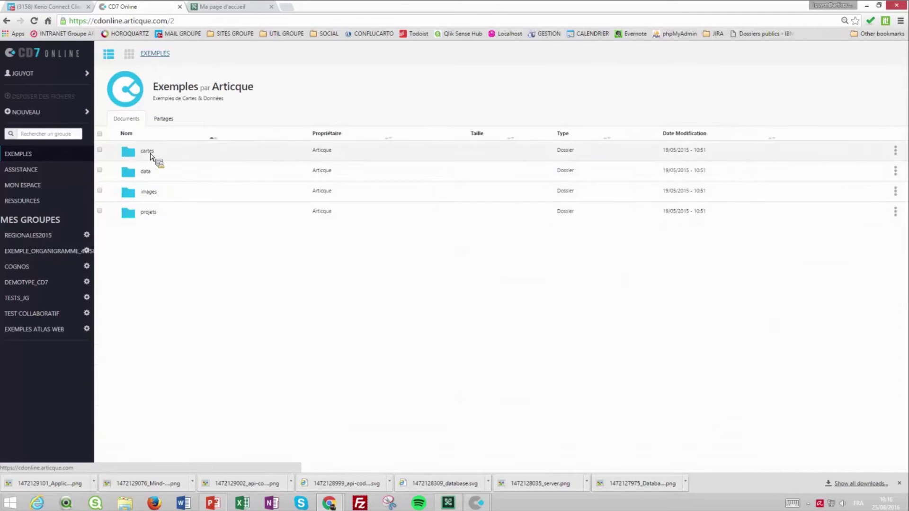
left_click(150, 178)
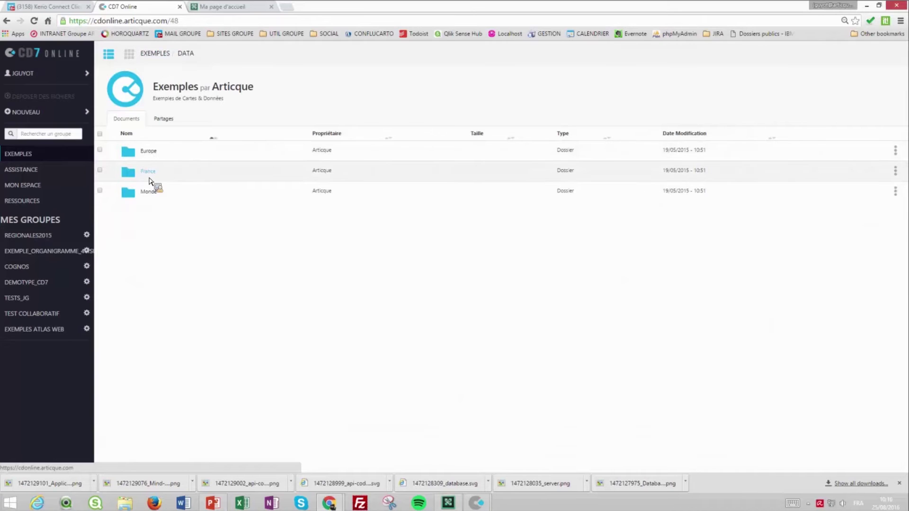
left_click(150, 170)
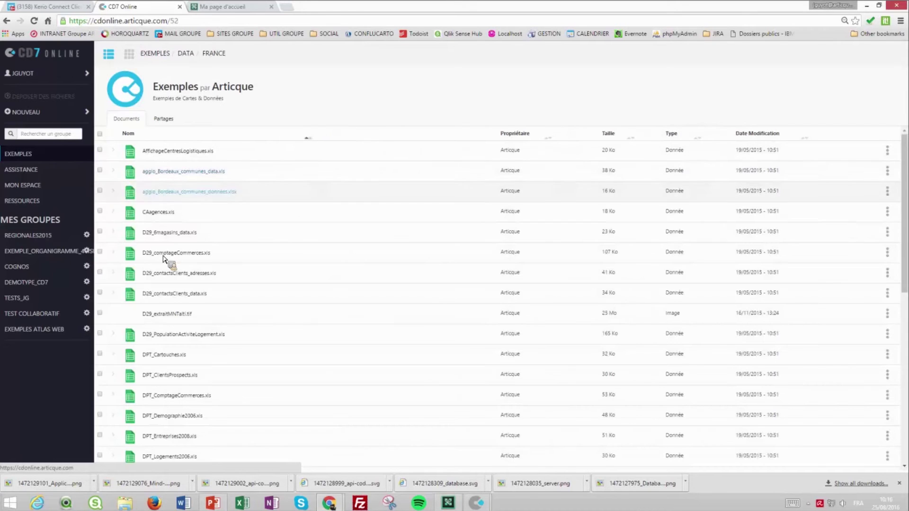
View the sample maps for France in the cartes folder, and return to the root of the Exemples group.
left_click(155, 53)
left_click(148, 152)
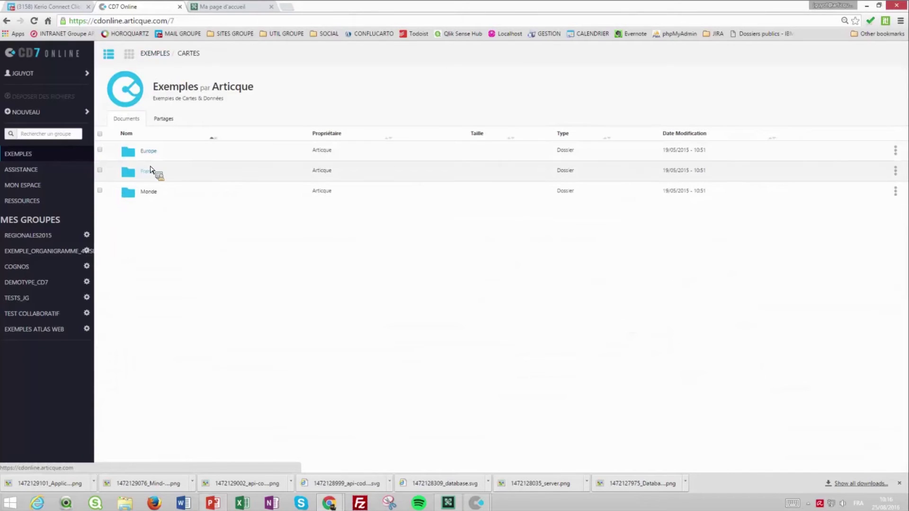
left_click(155, 171)
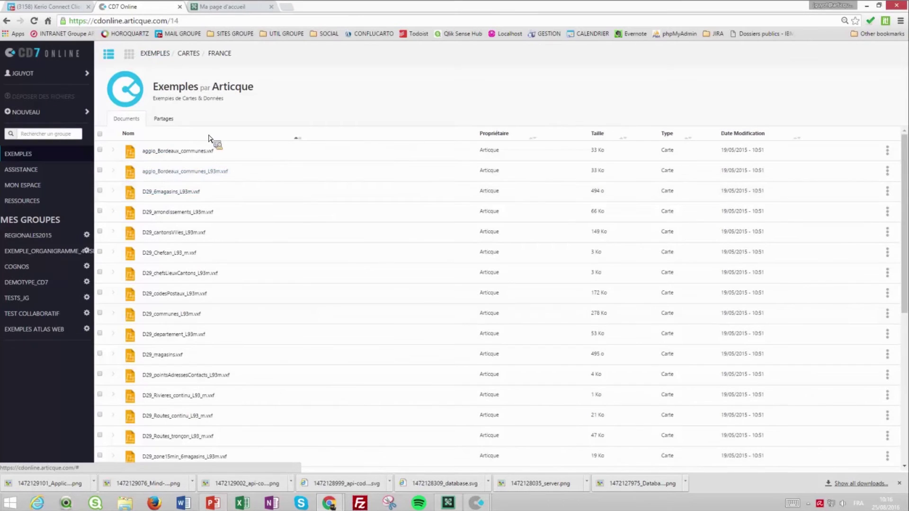
left_click(156, 55)
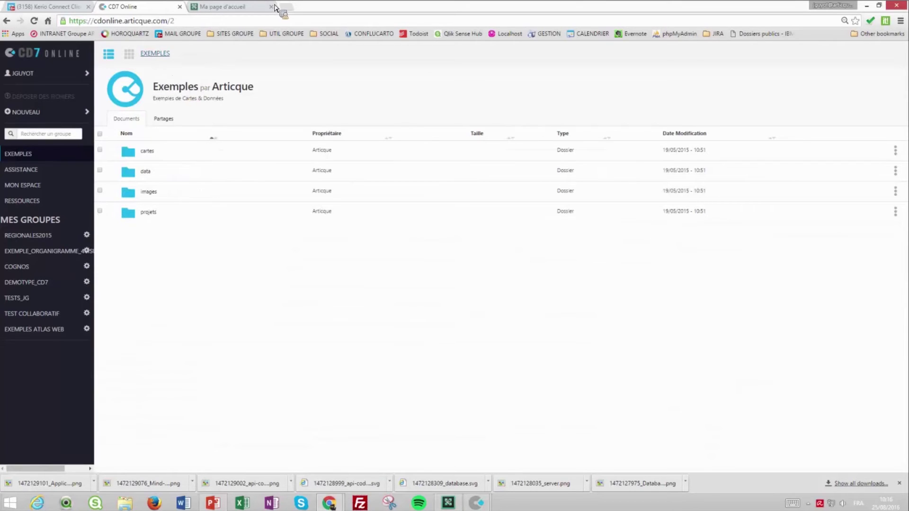
Hide the browser's downloads bar, view the Assistance group and go back to the personal space.
left_click(898, 483)
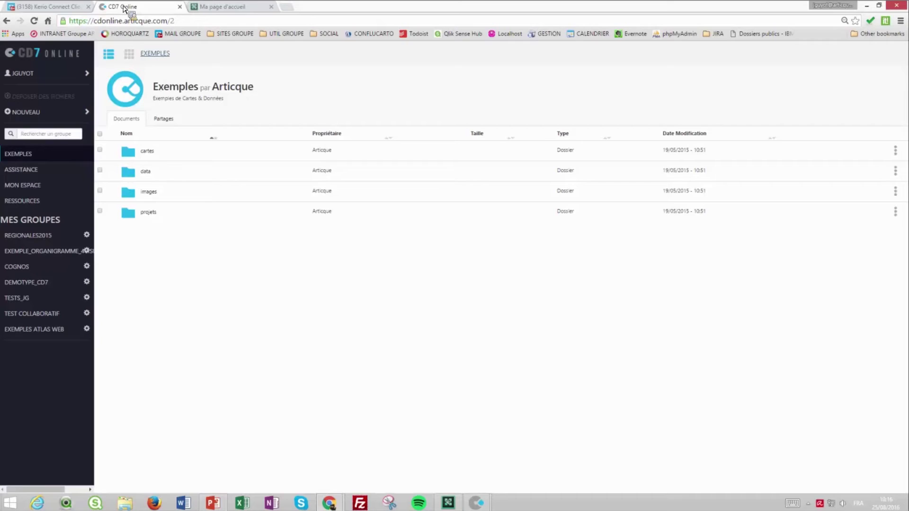
left_click(37, 171)
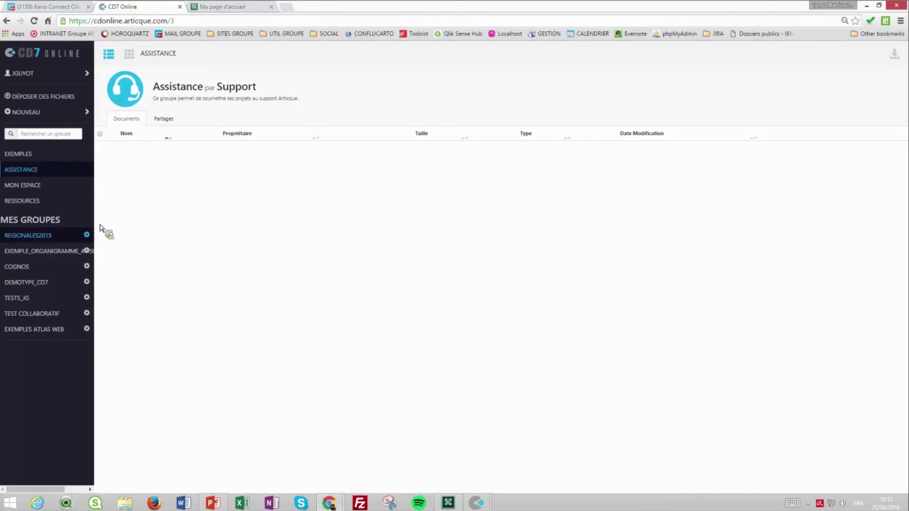
left_click(28, 188)
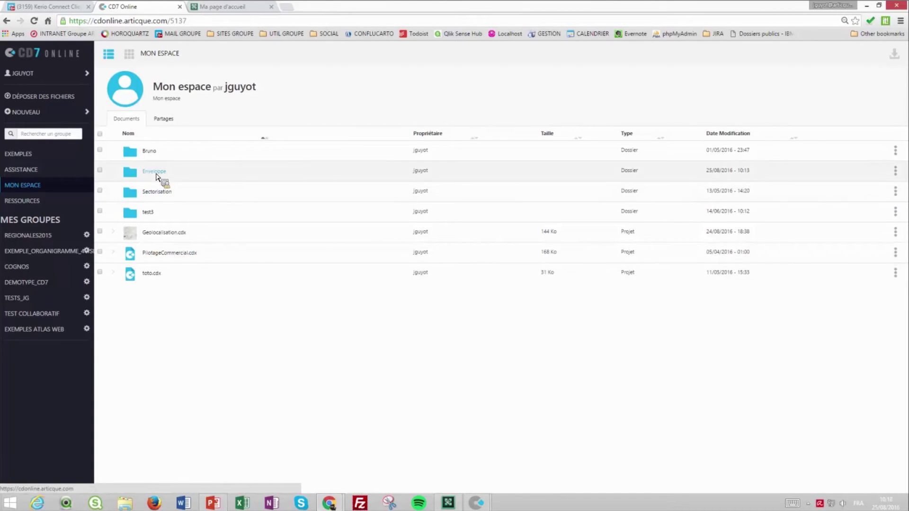
Switch to Cartes & Données to view the Enveloppe map and the unnamed project's recent documents list.
mouse_move(476, 502)
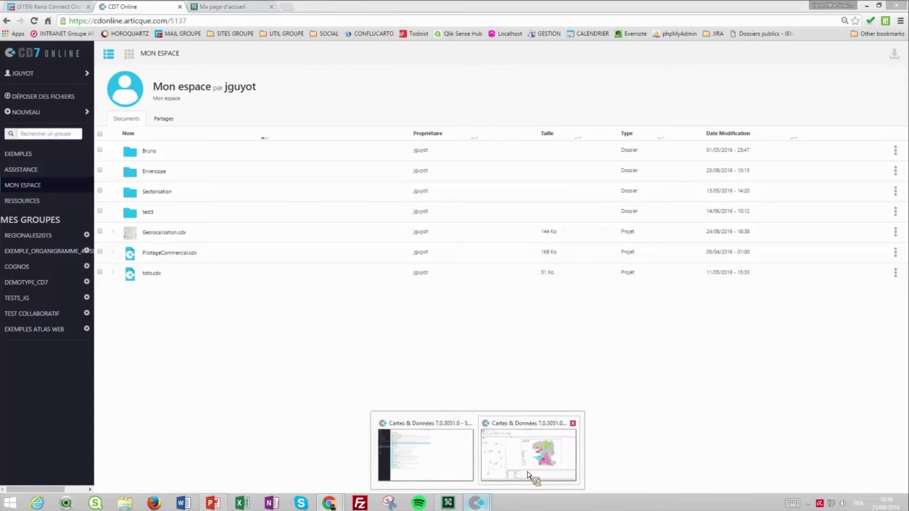
left_click(528, 474)
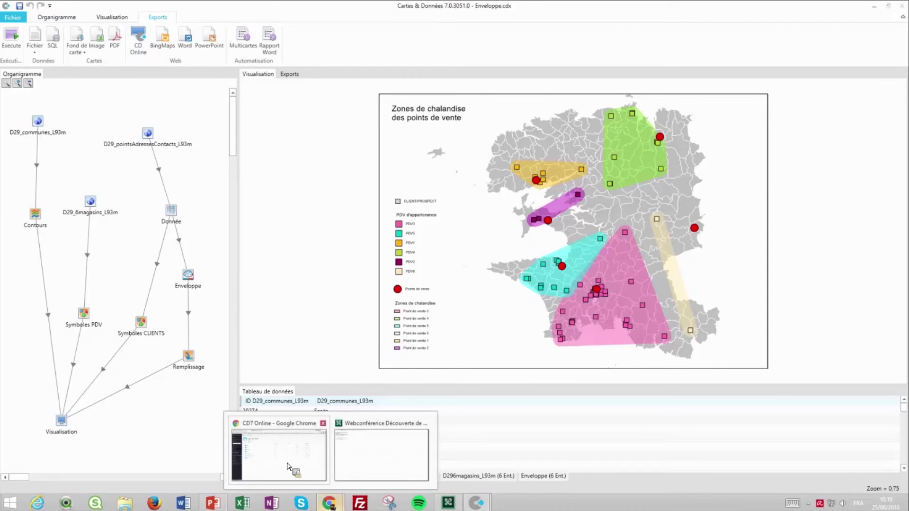
mouse_move(476, 508)
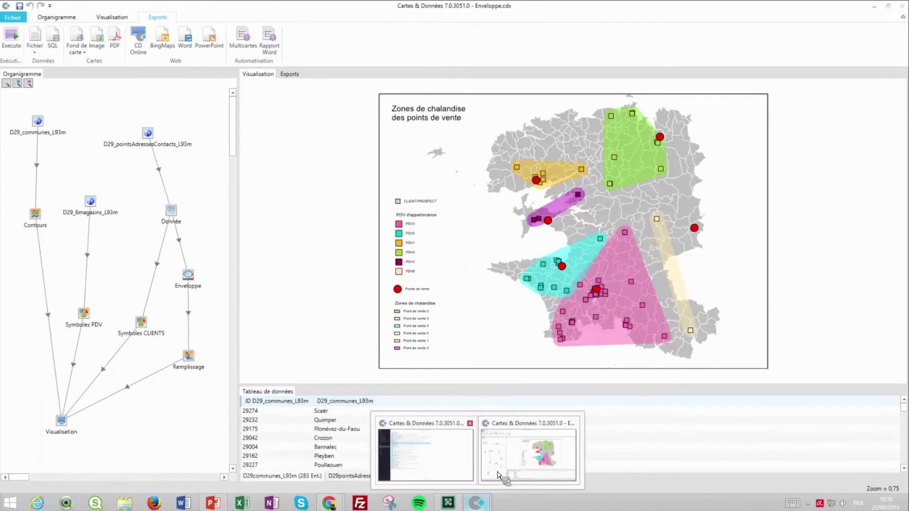
left_click(442, 468)
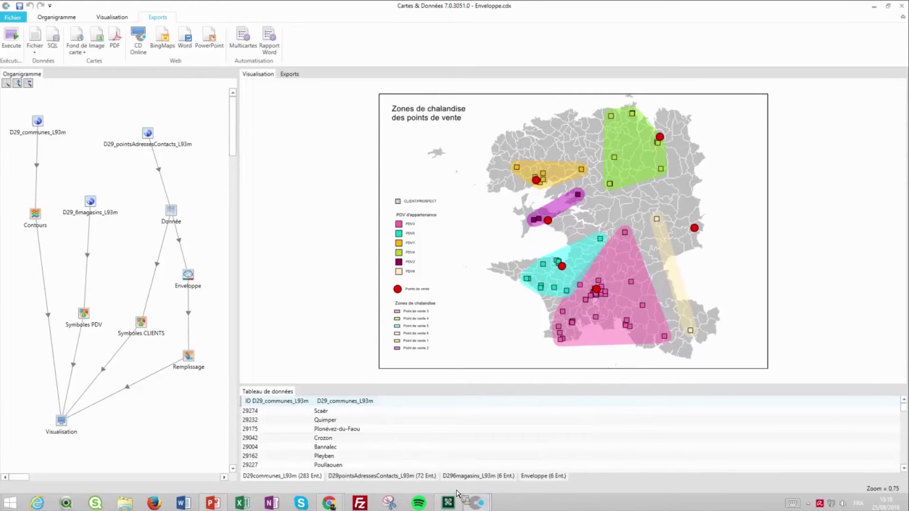
mouse_move(468, 501)
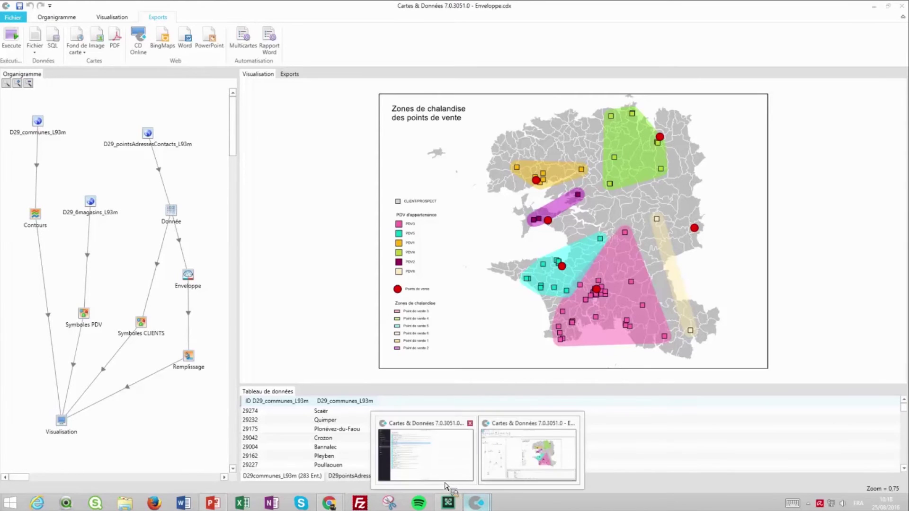
left_click(503, 477)
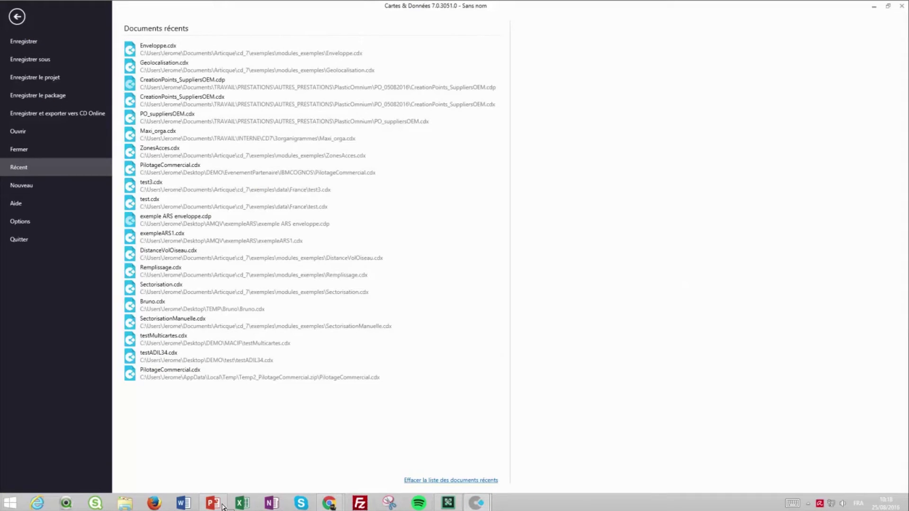
Switch back to CD7 Online in Chrome and check the actions available for the Enveloppe folder.
mouse_move(329, 503)
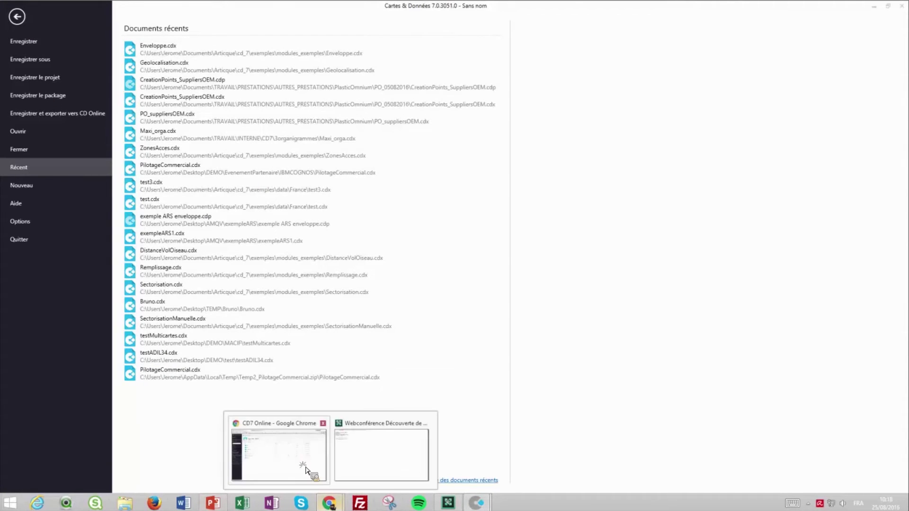
left_click(294, 455)
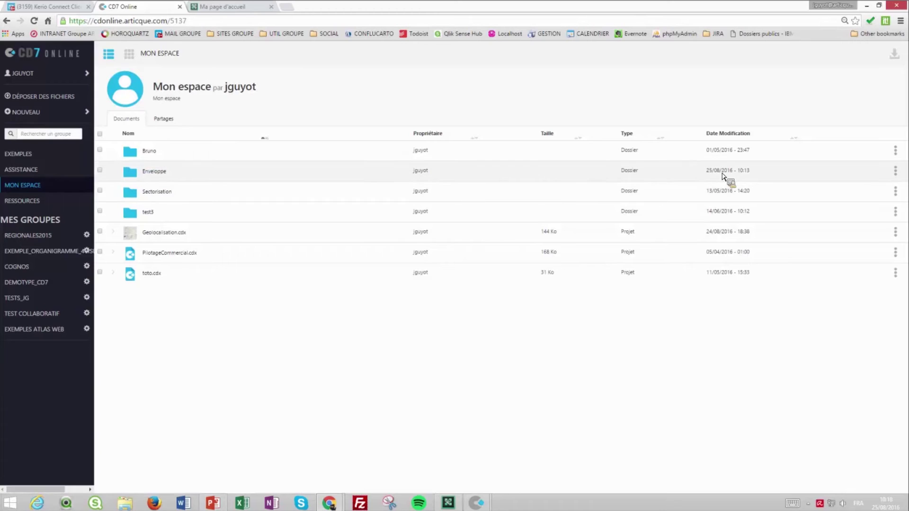
left_click(899, 172)
left_click(898, 172)
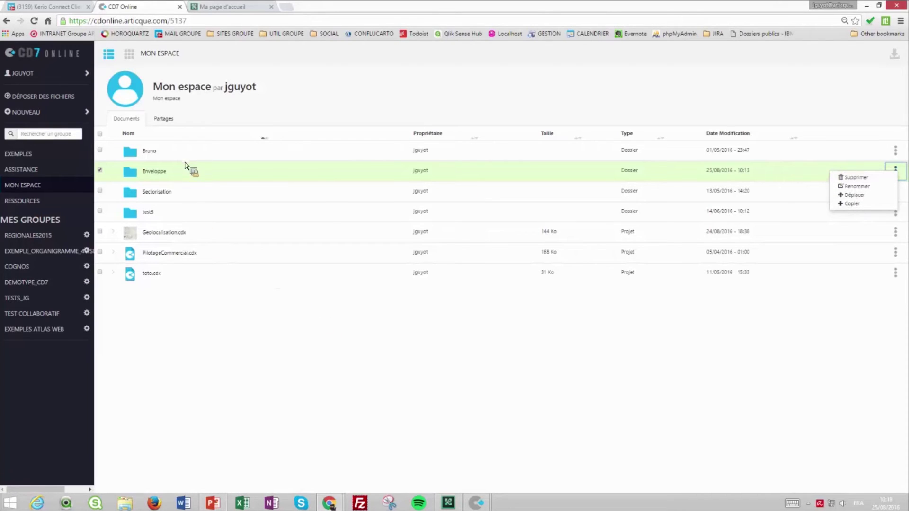
left_click(149, 285)
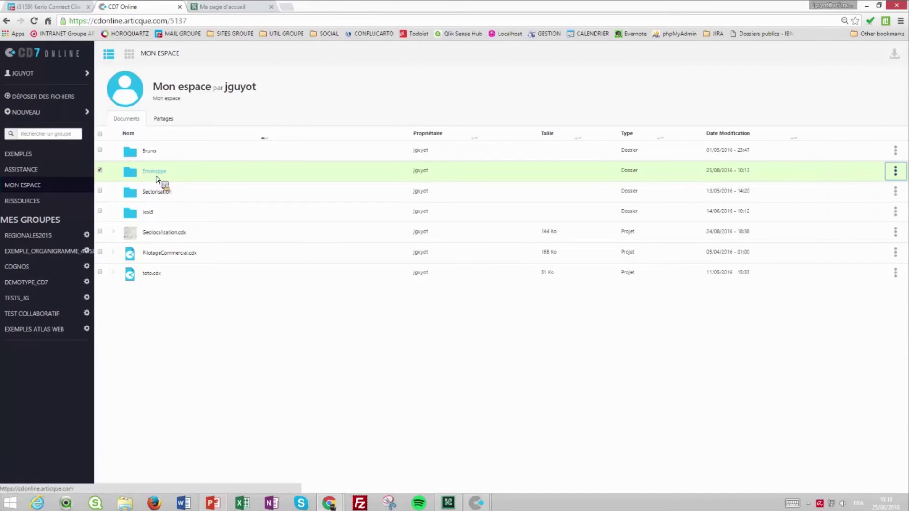
View the types of new items that can be created, and open the Enveloppe folder in the personal space.
left_click(65, 112)
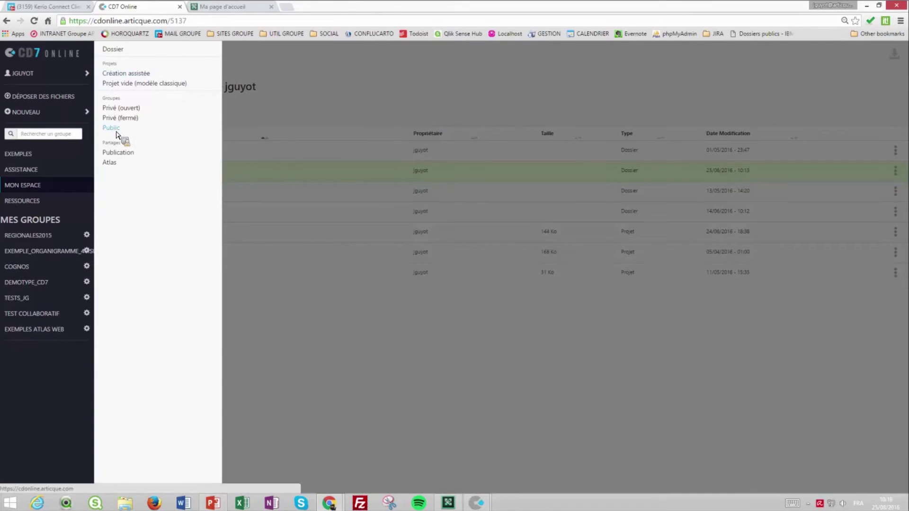
left_click(318, 71)
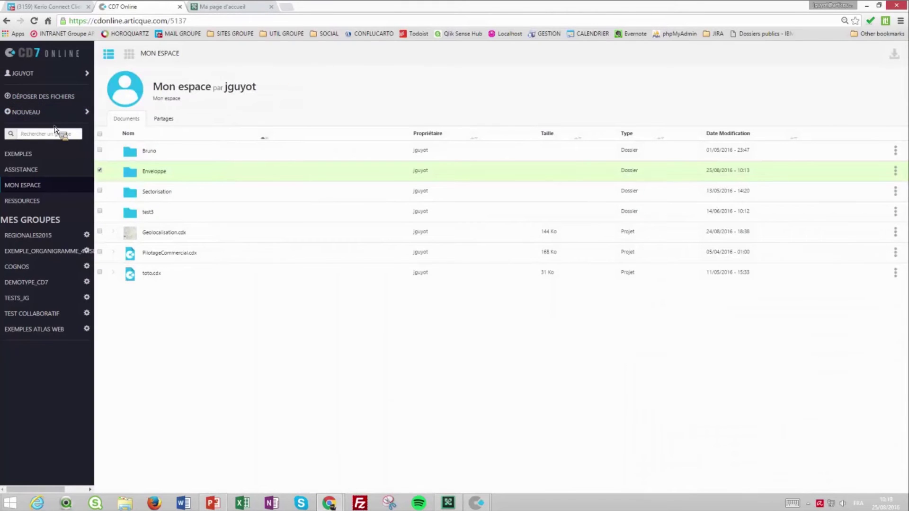
left_click(161, 172)
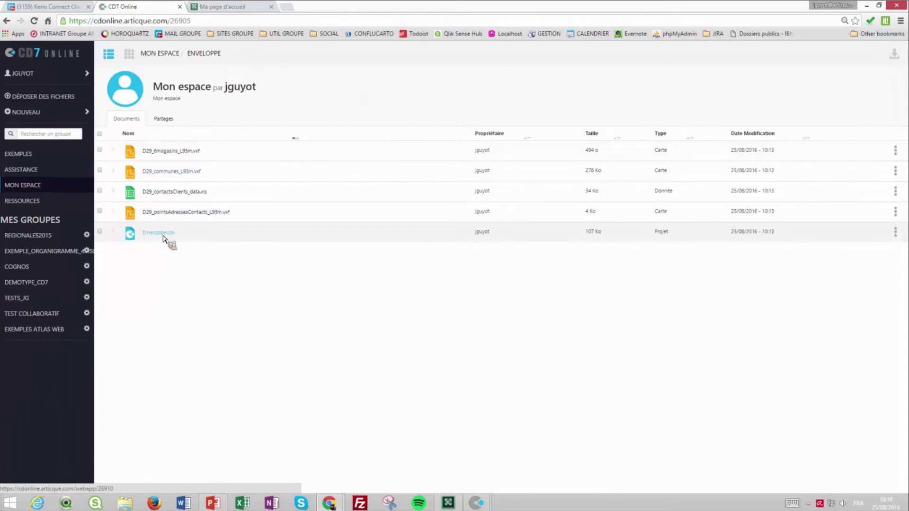
Open the Enveloppe.cdx project from the Enveloppe folder.
left_click(118, 235)
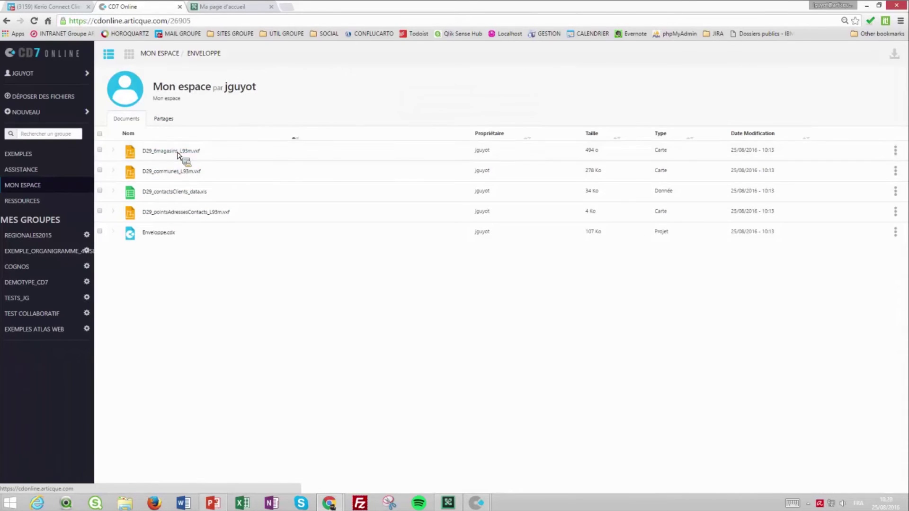
left_click_drag(177, 154, 173, 145)
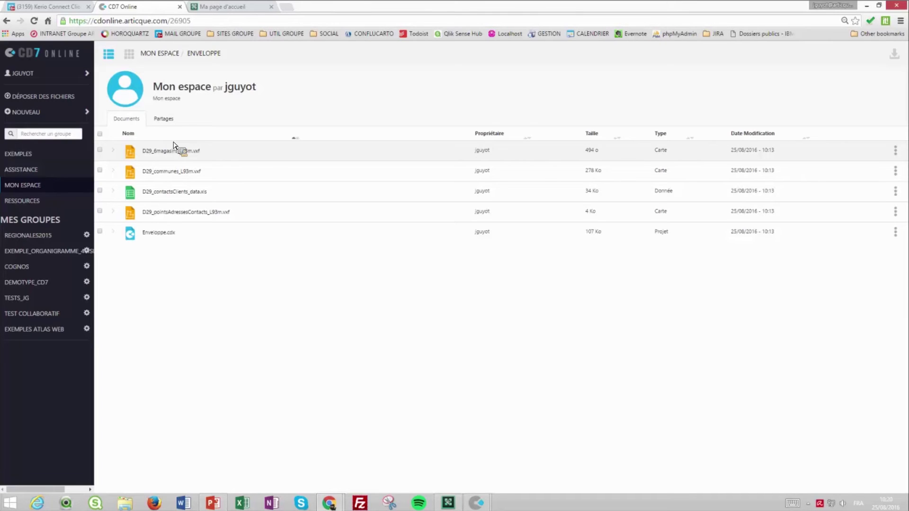
left_click_drag(173, 145, 118, 239)
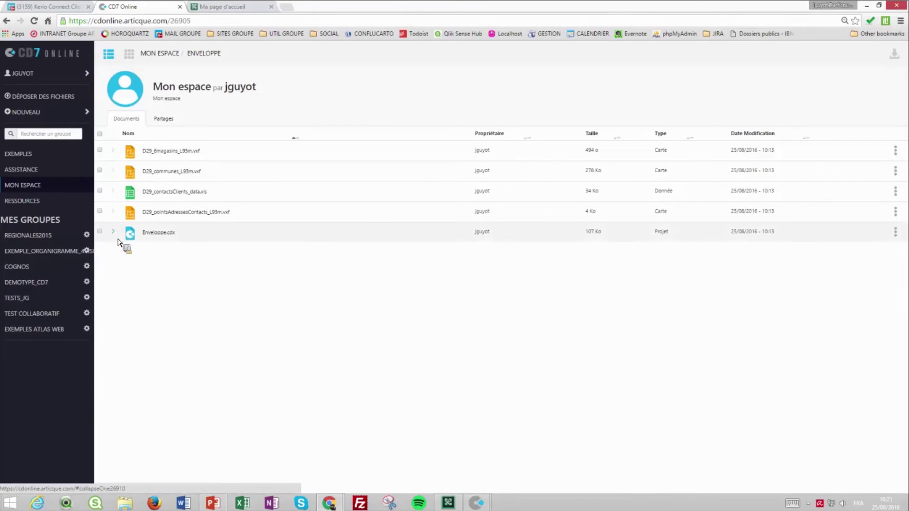
left_click(118, 239)
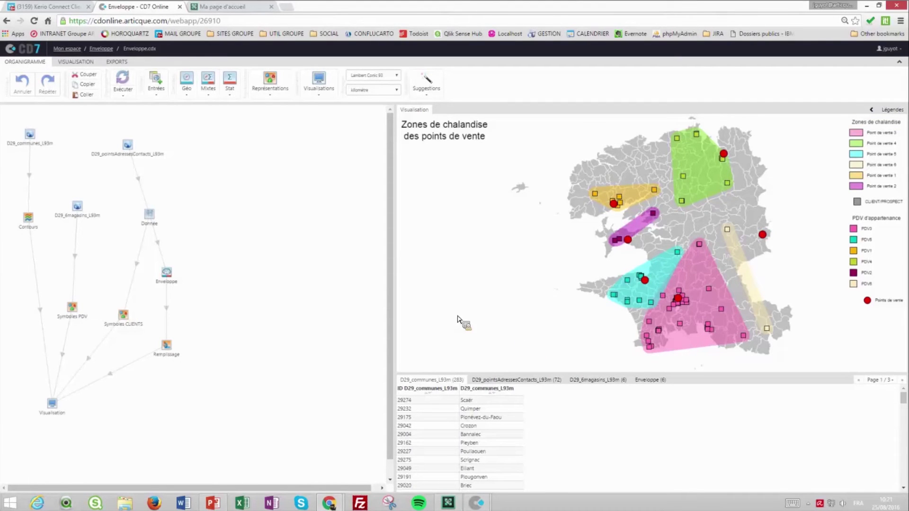
View the project's visualisation and export commands, and return to the Organigramme commands.
left_click(76, 62)
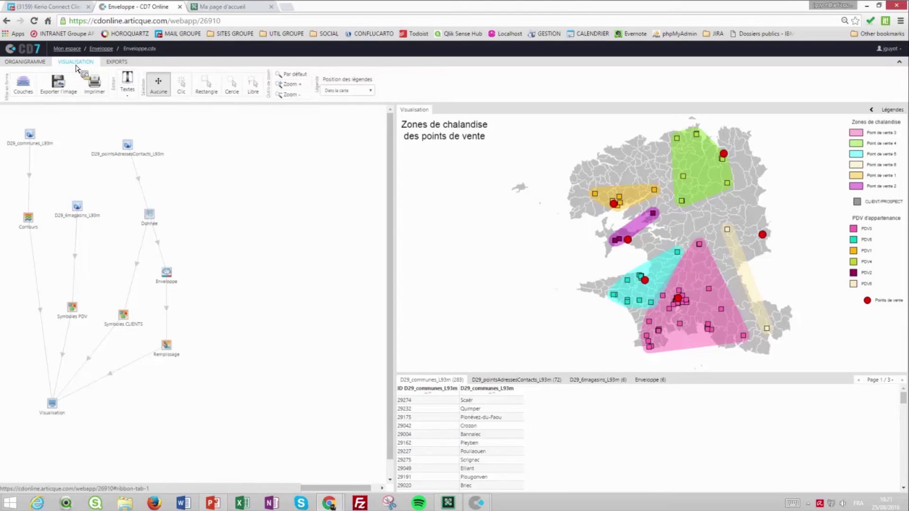
left_click(122, 65)
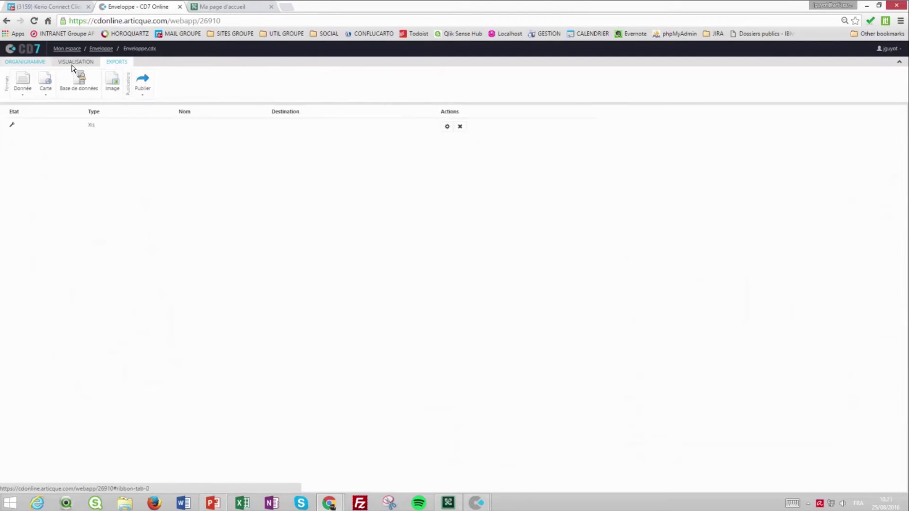
left_click(39, 65)
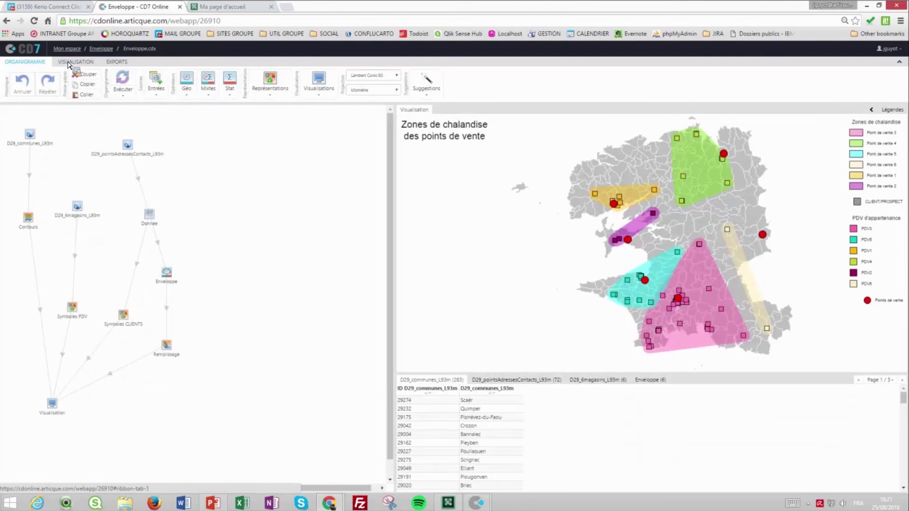
Look through the available Géo, Mixtes, Stat, Représentations and Visualisations modules without adding any to the flowchart.
left_click(166, 98)
left_click(187, 86)
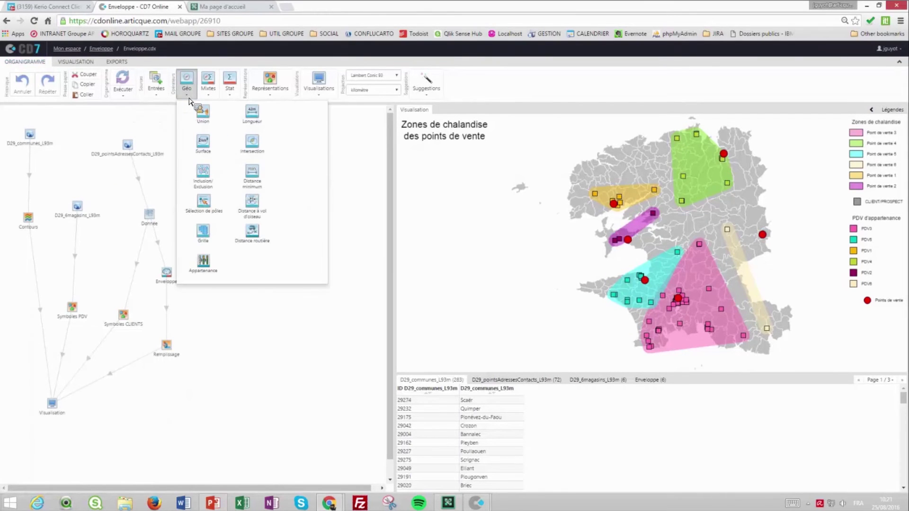
left_click(208, 90)
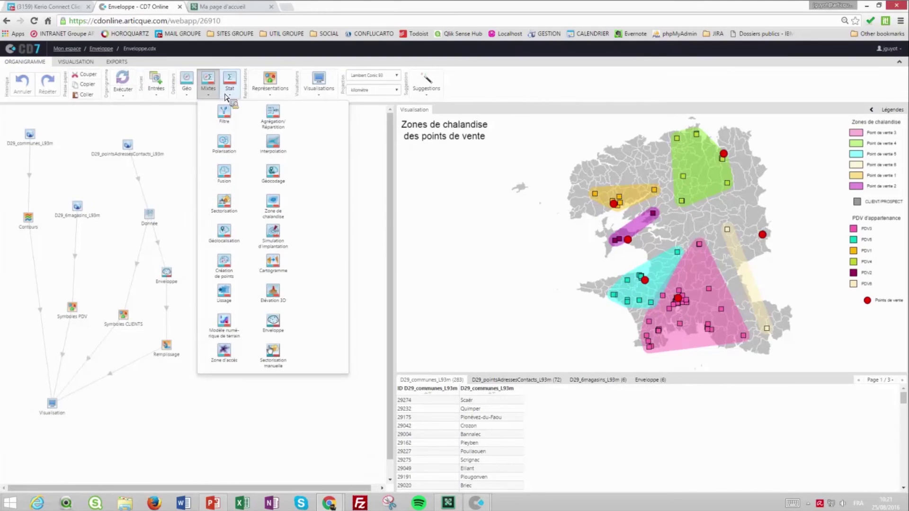
left_click(236, 92)
left_click(268, 97)
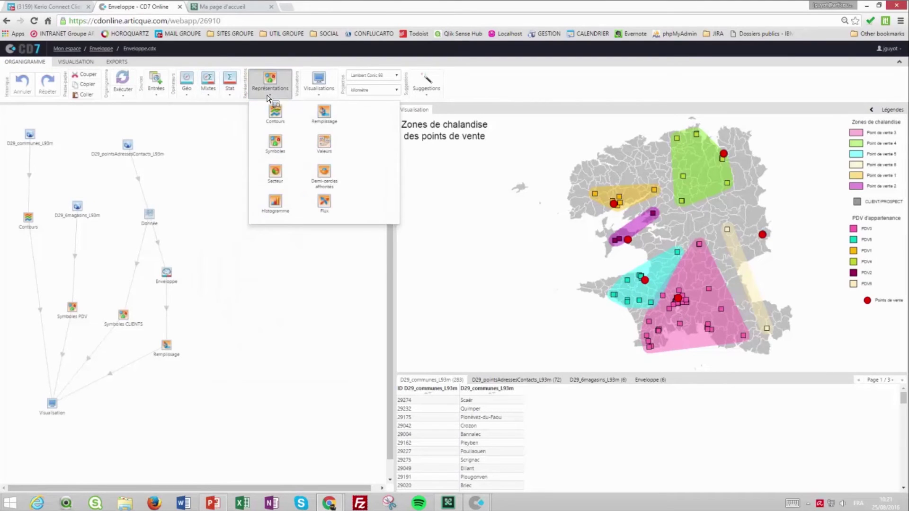
left_click(211, 137)
left_click(315, 91)
left_click_drag(311, 101, 428, 288)
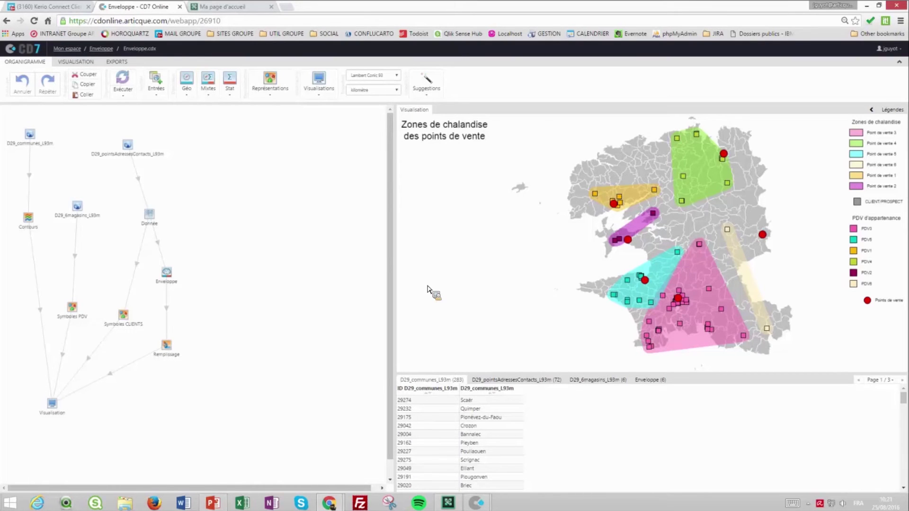
Browse the data tables under the map, and sort the D29_communes_L93m table by ID in ascending order.
left_click_drag(427, 287, 427, 411)
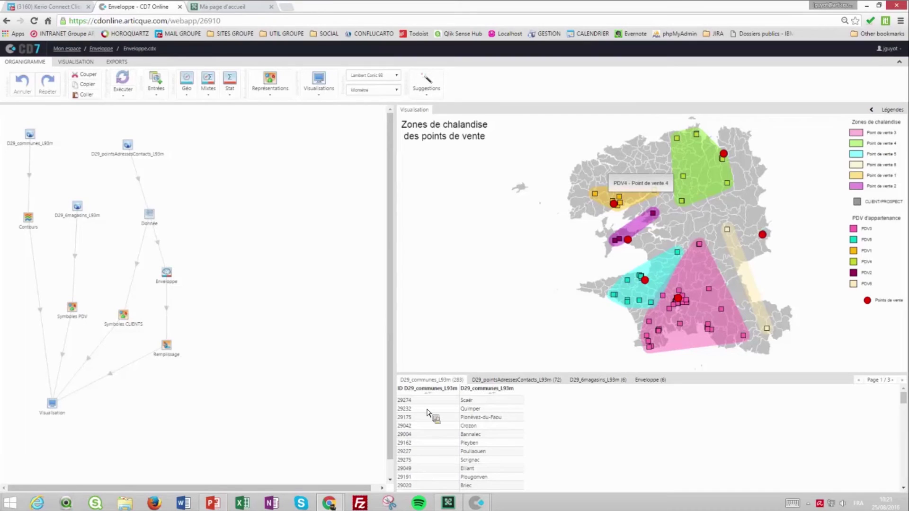
left_click(524, 380)
left_click(615, 380)
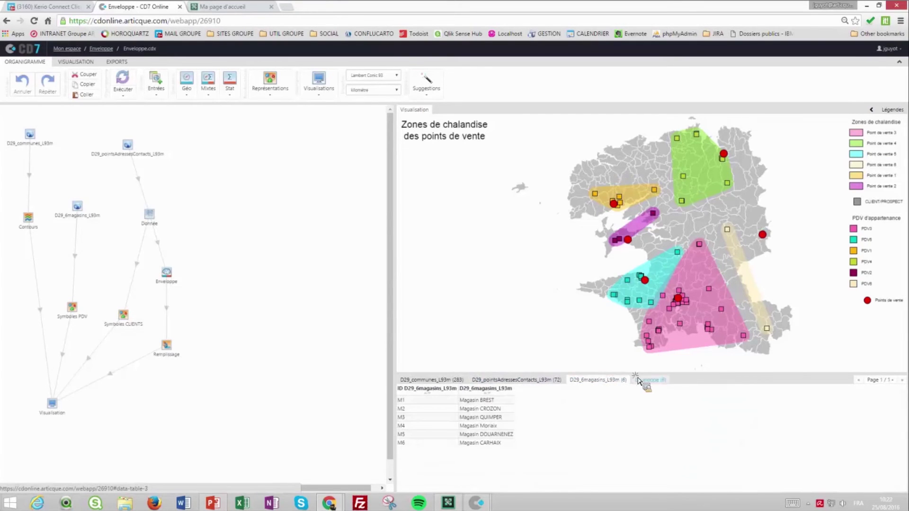
left_click(651, 380)
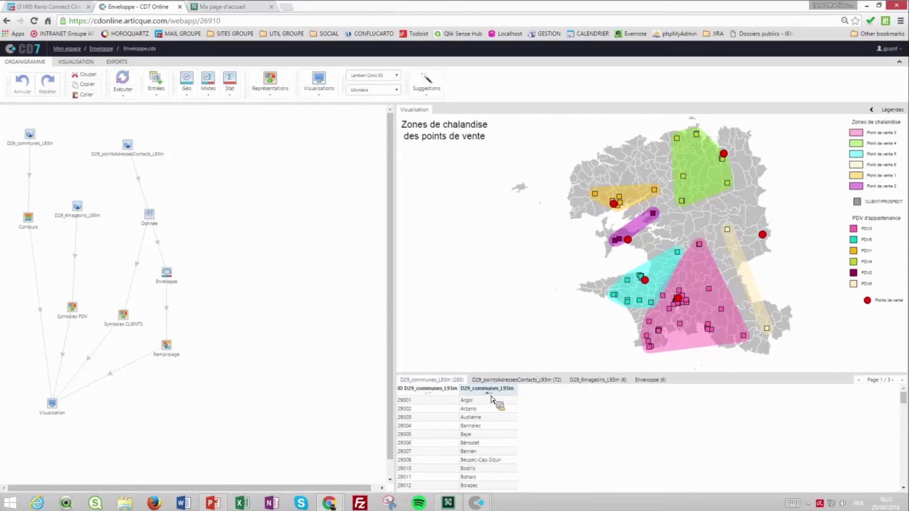
left_click(491, 393)
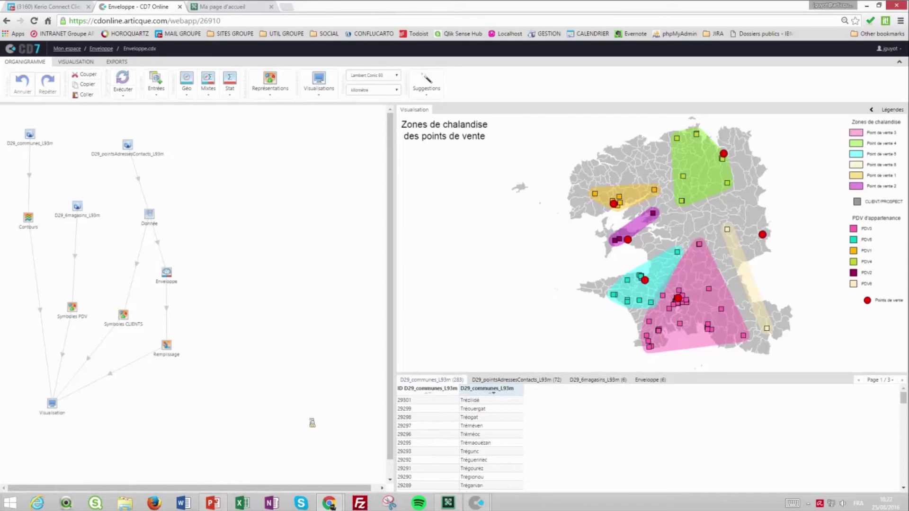
left_click(431, 393)
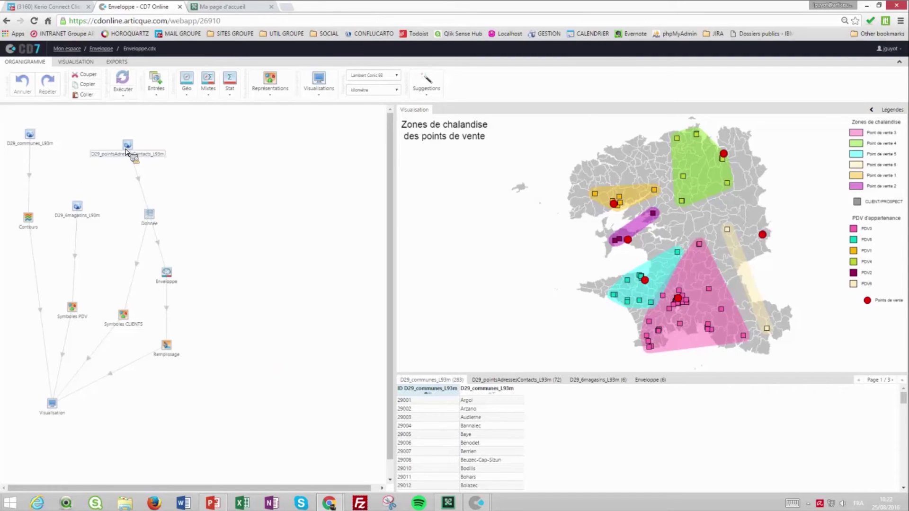
Spread out the flowchart by moving the D29_pointsAdressesContacts_L93m branch, Symboles CLIENTS, Symboles PDV and D29_6magasins_L93m to the right.
left_click_drag(169, 150, 288, 149)
left_click_drag(155, 219, 248, 216)
left_click_drag(174, 273, 245, 282)
left_click_drag(166, 346, 239, 351)
left_click_drag(126, 320, 178, 329)
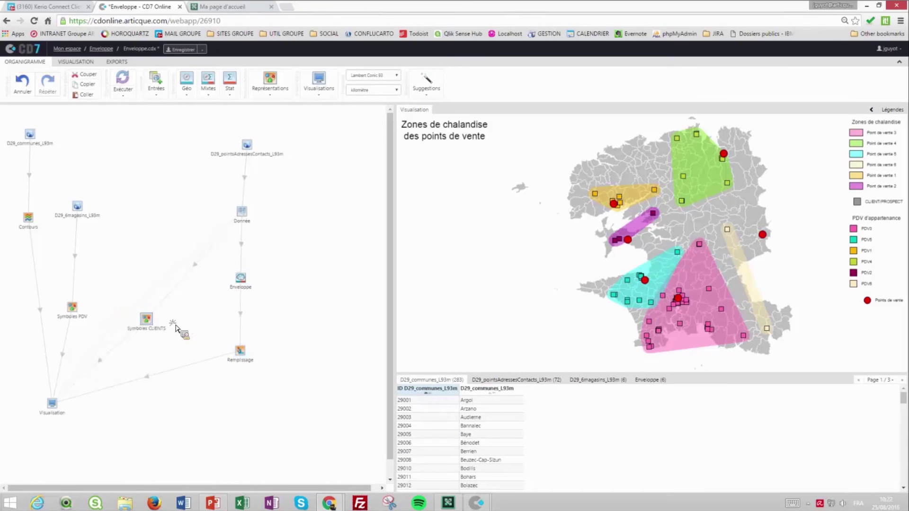
left_click_drag(79, 310, 110, 316)
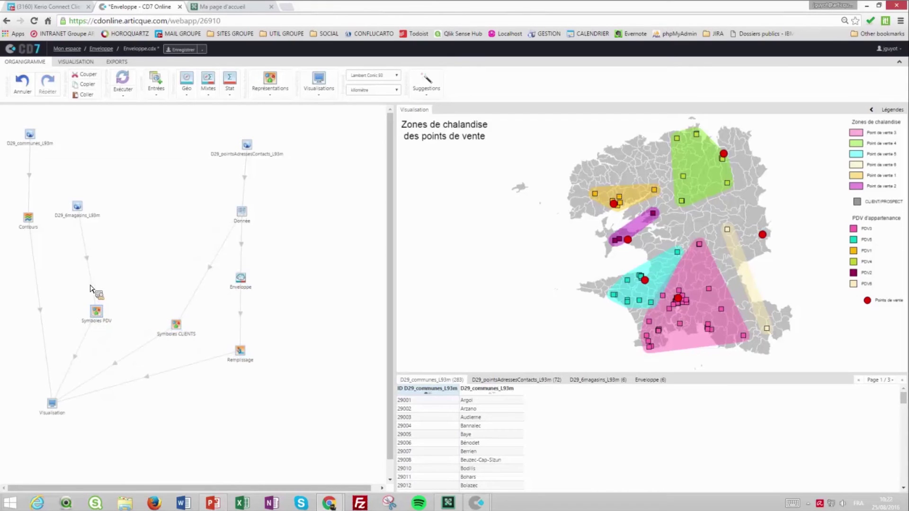
left_click_drag(78, 210, 103, 205)
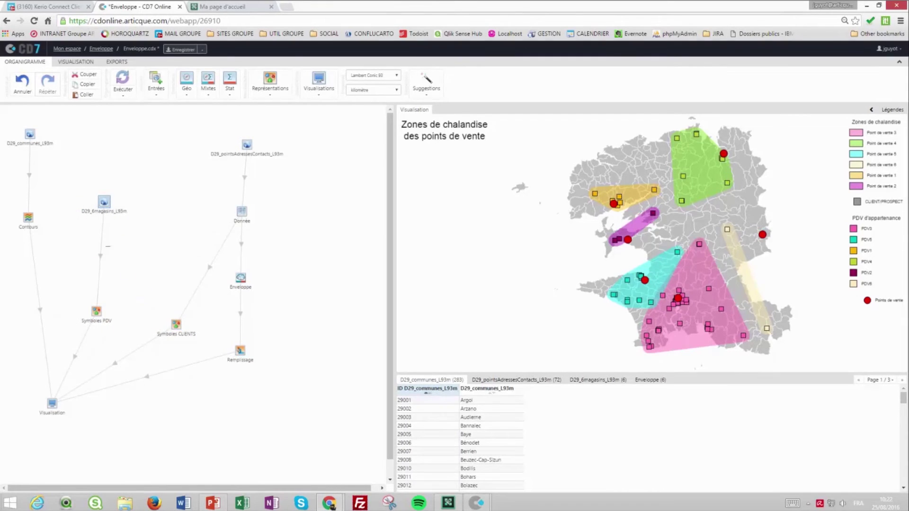
Move the D29_communes_L93m and Contours modules slightly right and down, and check the actions available for D29_communes_L93m.
left_click_drag(37, 147, 50, 145)
left_click(29, 219)
right_click(45, 234)
left_click(76, 205)
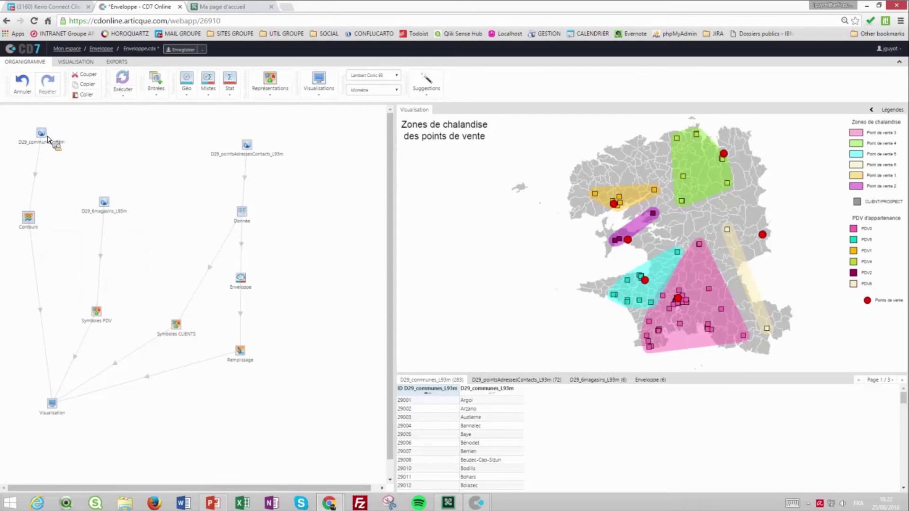
right_click(47, 136)
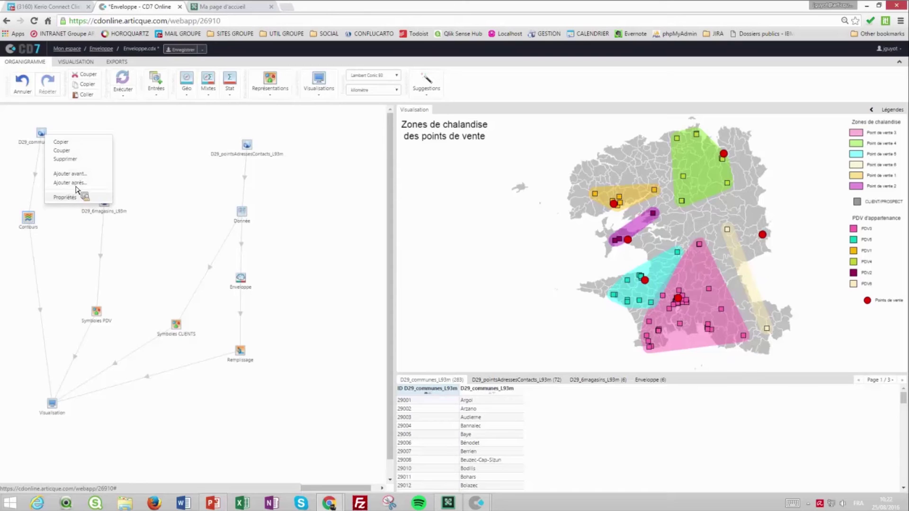
left_click(69, 174)
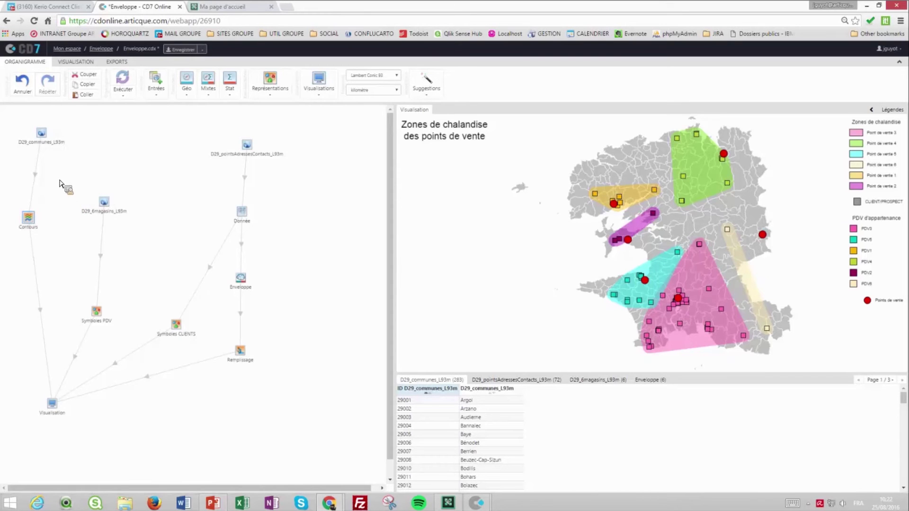
mouse_move(43, 136)
left_mouse_down()
mouse_move(132, 157)
mouse_move(52, 142)
mouse_move(43, 151)
left_mouse_up()
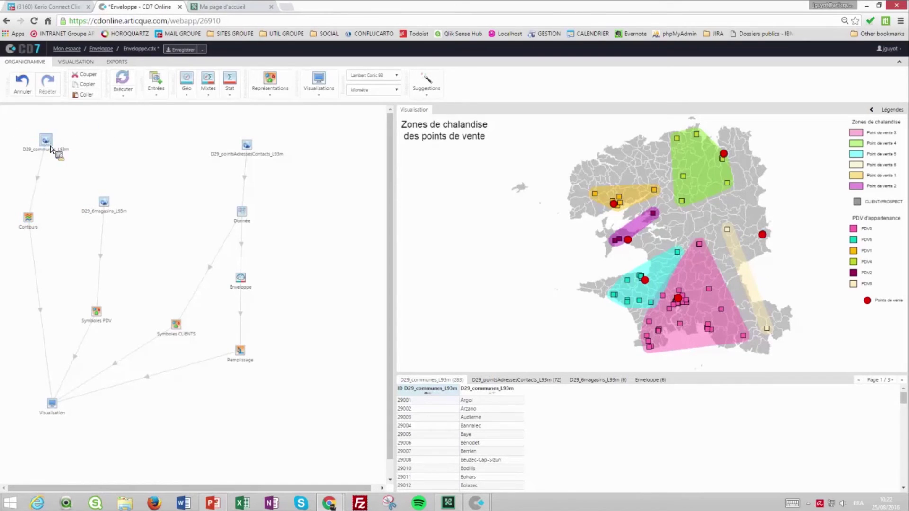
left_click_drag(33, 220, 40, 231)
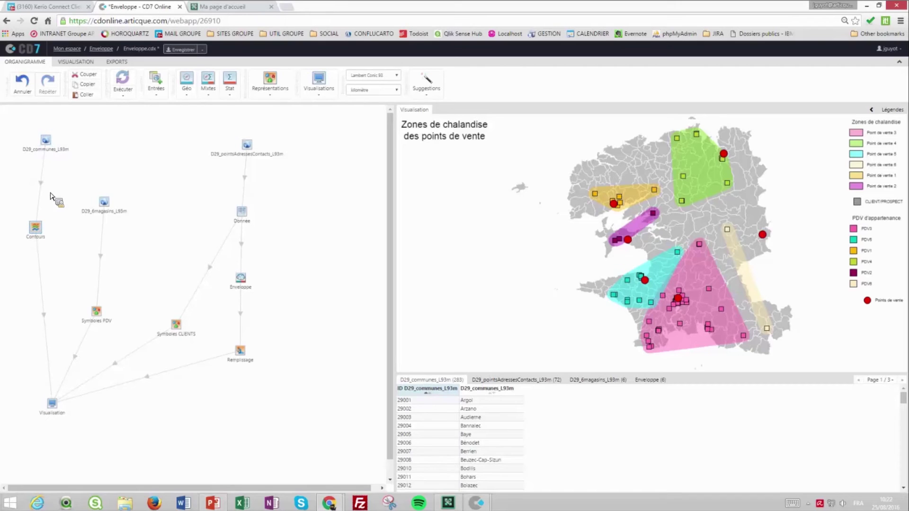
Check the projection detection and unit options in the D29_communes_L93m module's settings, and cancel without saving.
left_click_drag(82, 195, 52, 147)
double_click(52, 146)
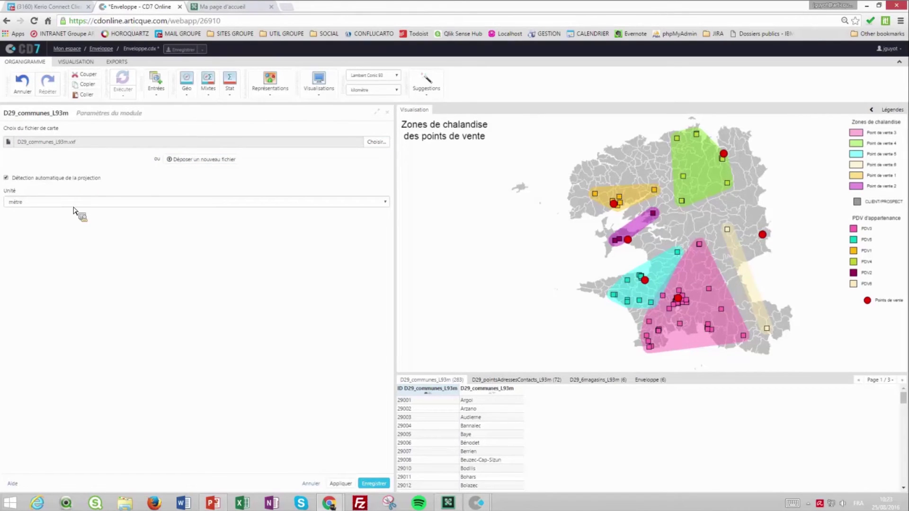
left_click(63, 178)
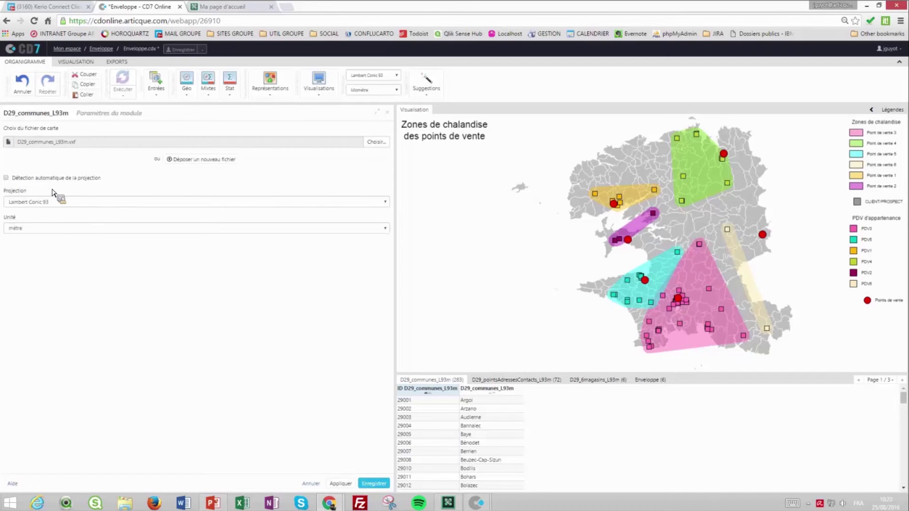
left_click(64, 179)
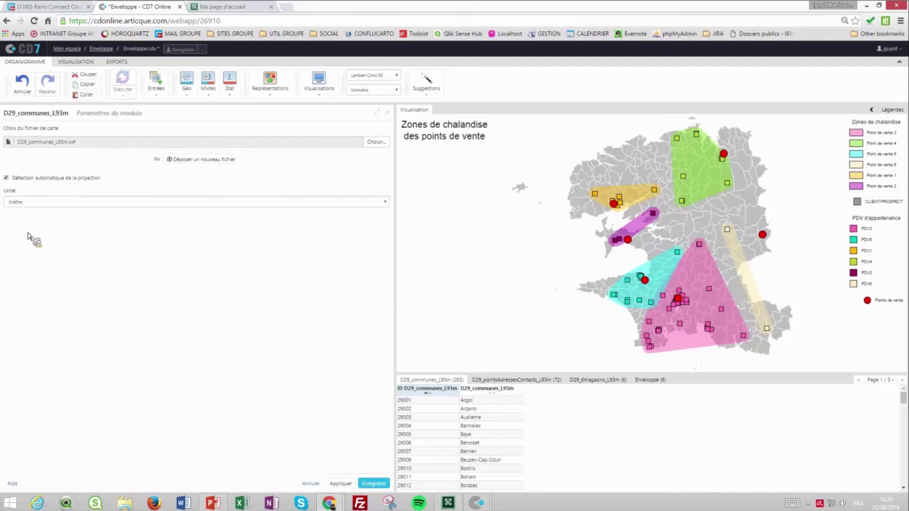
left_click(187, 205)
left_click(197, 198)
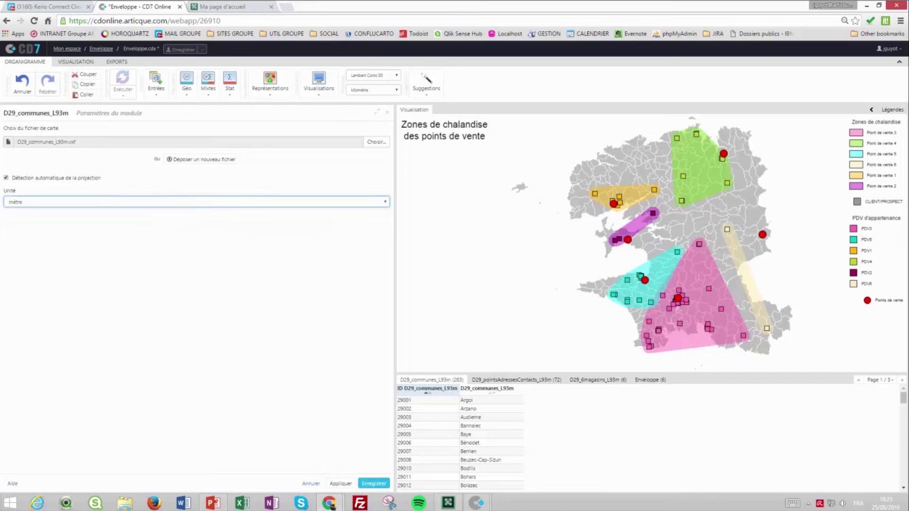
left_click(312, 485)
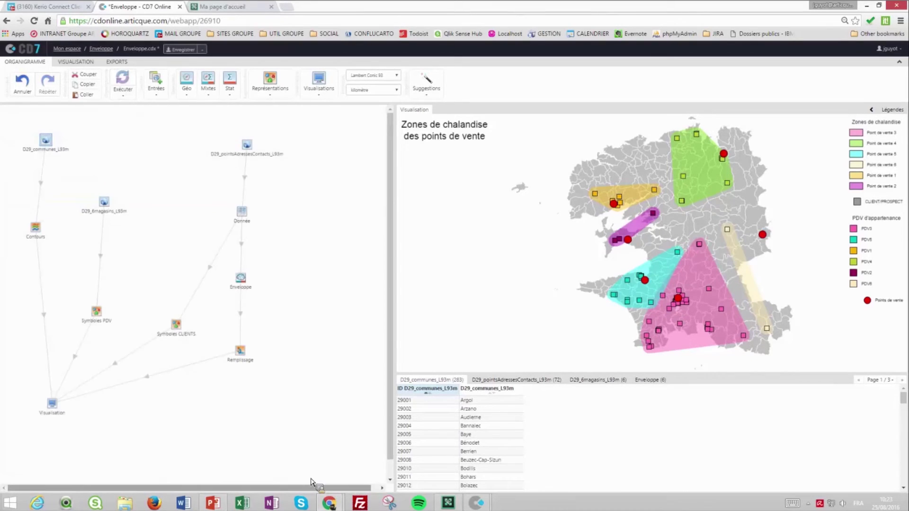
Reopen the D29_communes_L93m module's settings and view the map files available for it without choosing another.
double_click(52, 145)
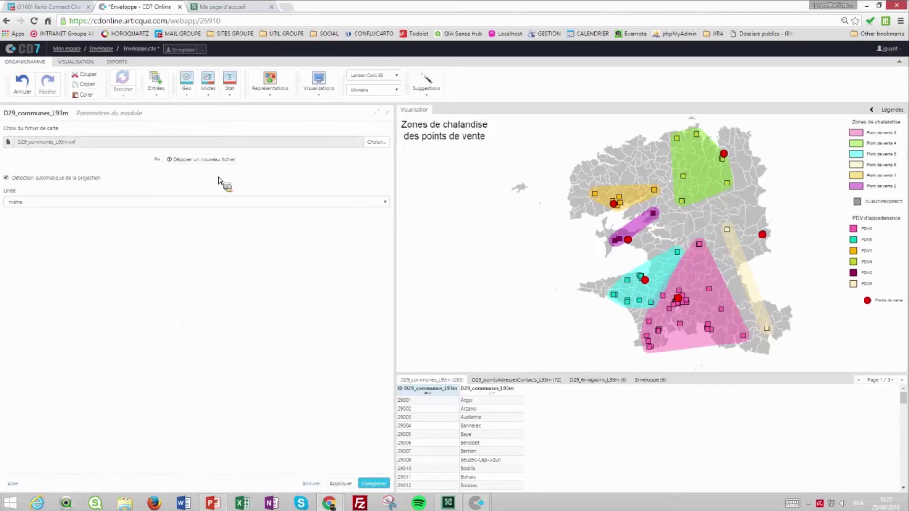
left_click(377, 145)
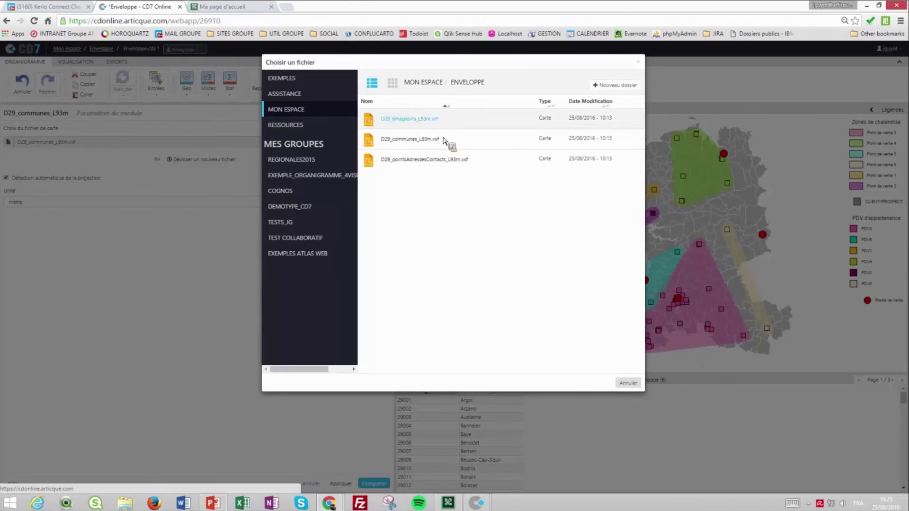
left_click(628, 383)
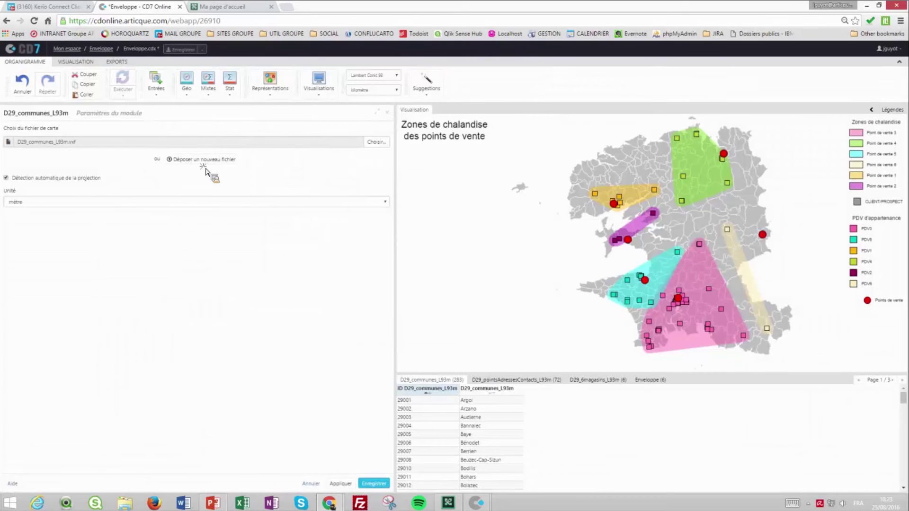
Check the option of uploading a new map file in the D29_communes_L93m settings, and cancel without choosing a file.
left_click(207, 171)
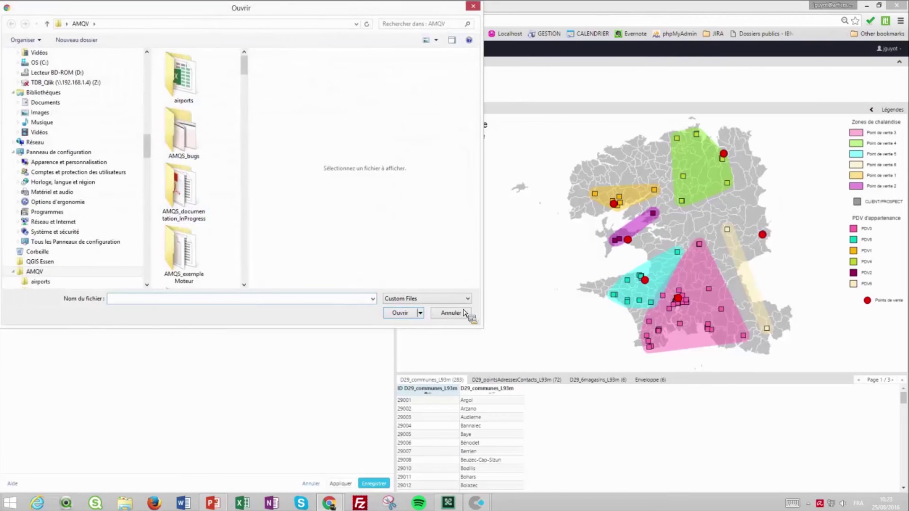
left_click(450, 313)
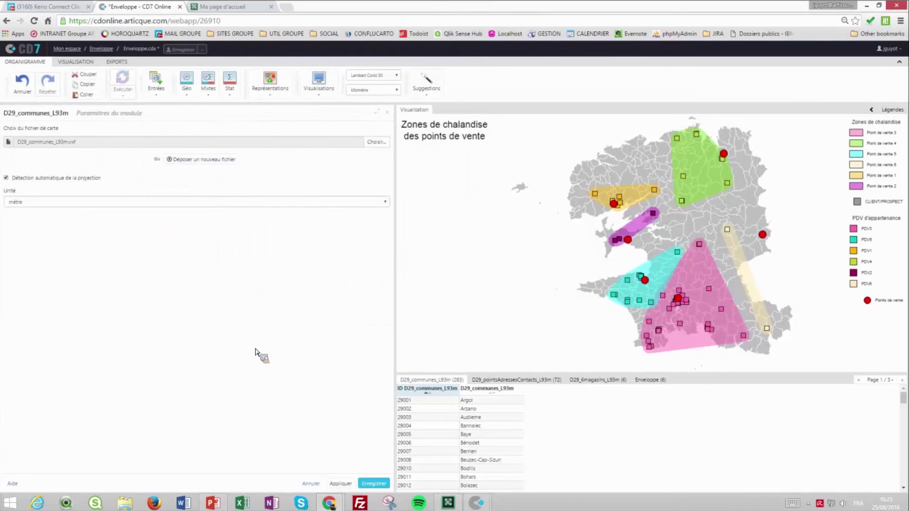
left_click(313, 484)
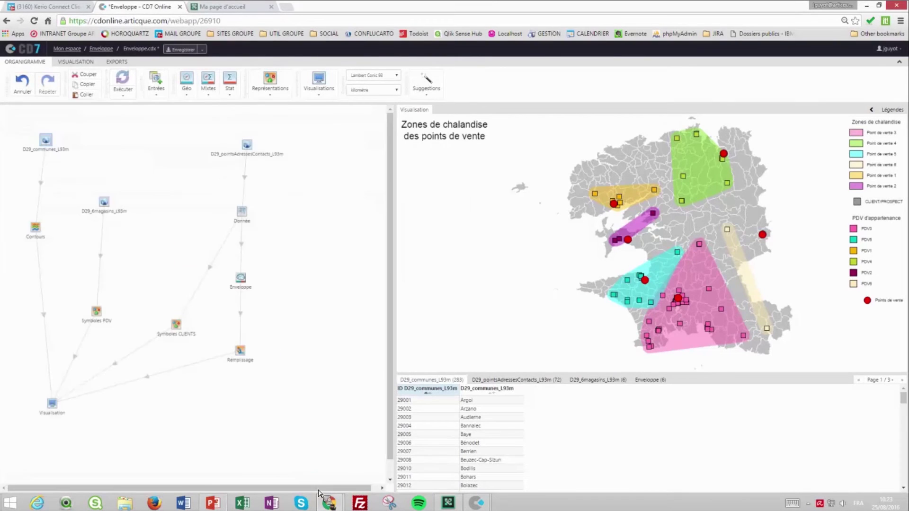
Review the colour, thickness, fill and line type options in the Contours module's settings, and cancel without saving.
double_click(42, 234)
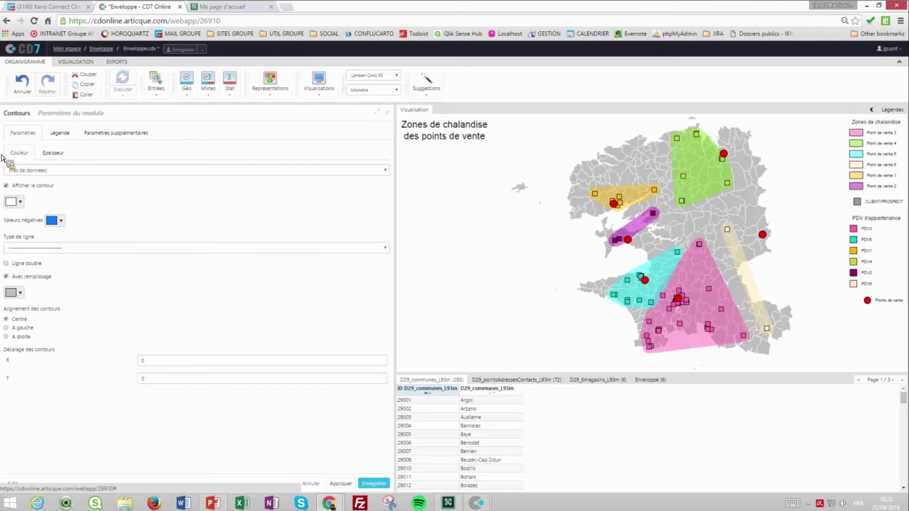
left_click(55, 153)
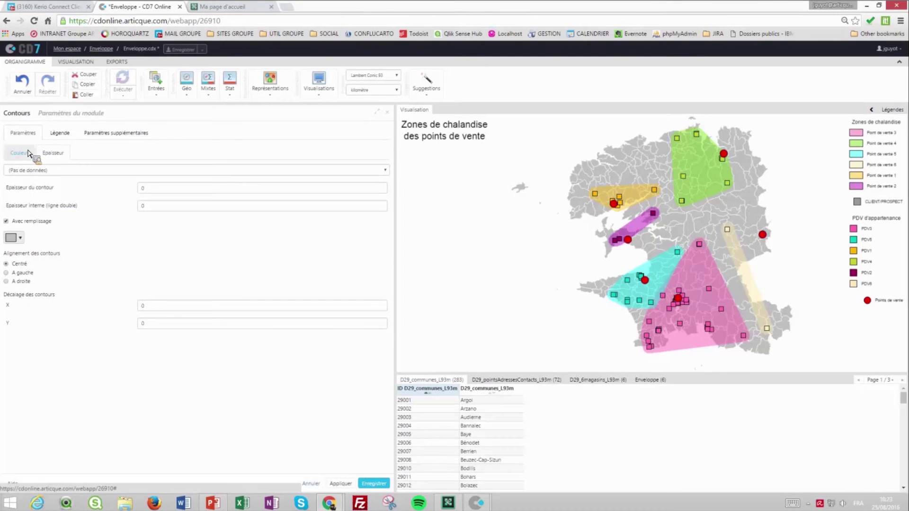
left_click(17, 241)
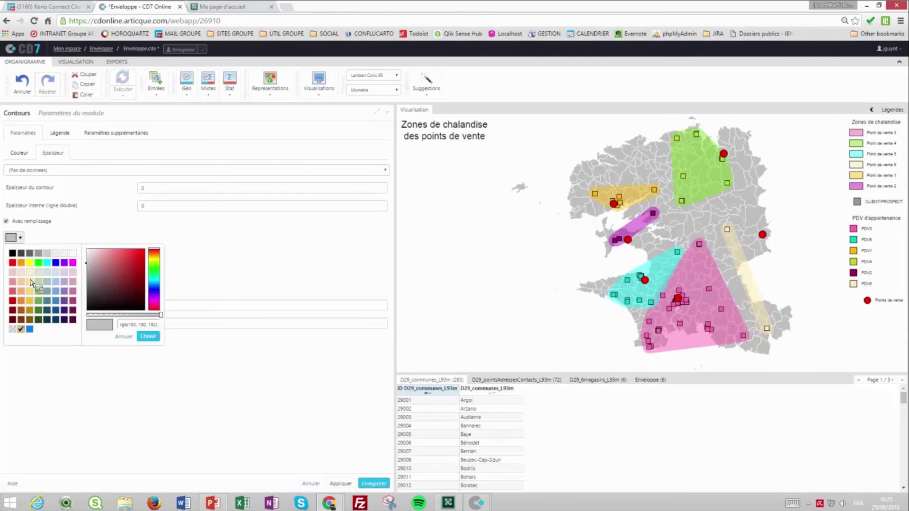
left_click(87, 239)
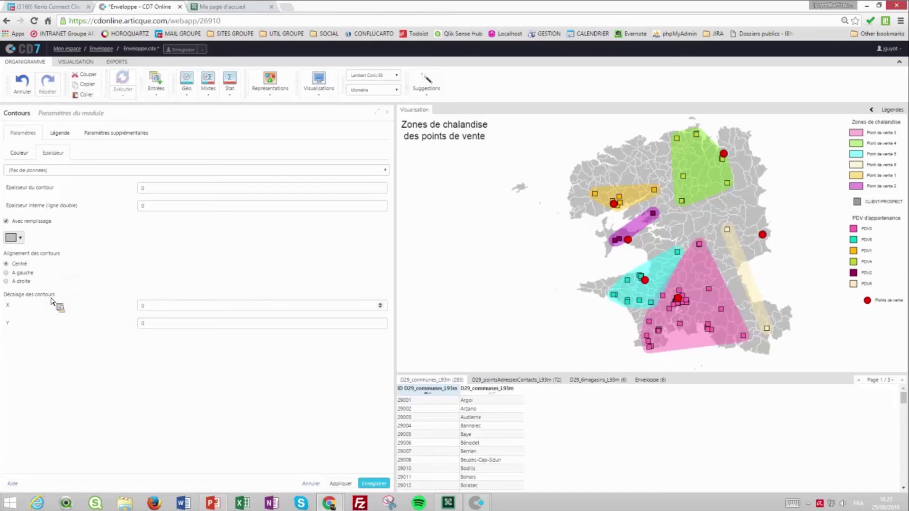
left_click(19, 153)
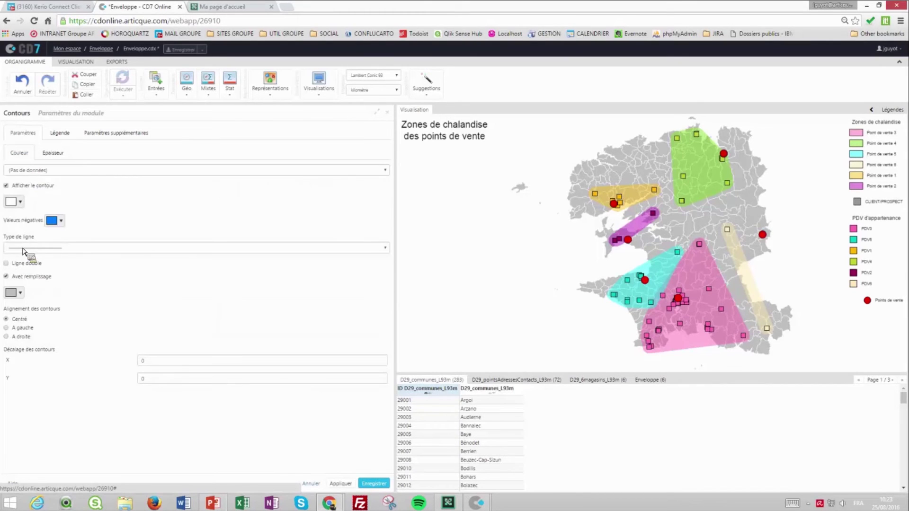
left_click(104, 249)
left_click(78, 273)
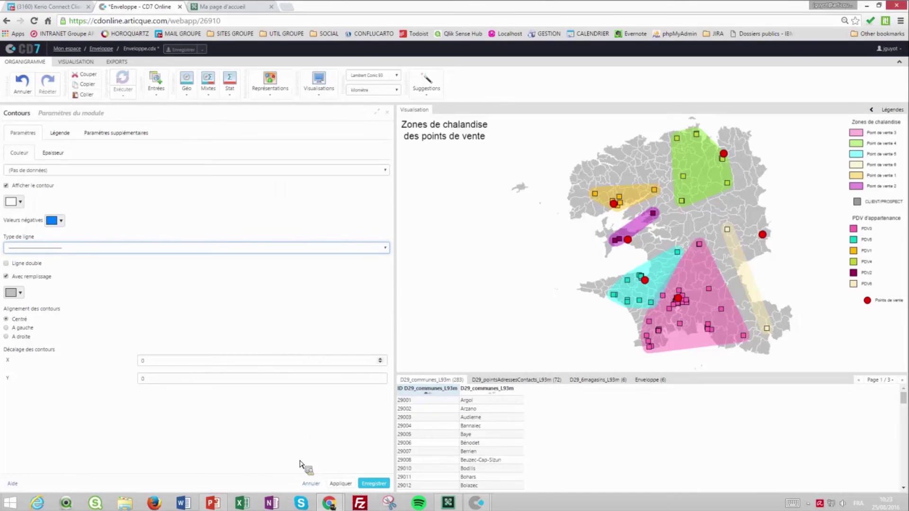
left_click(312, 484)
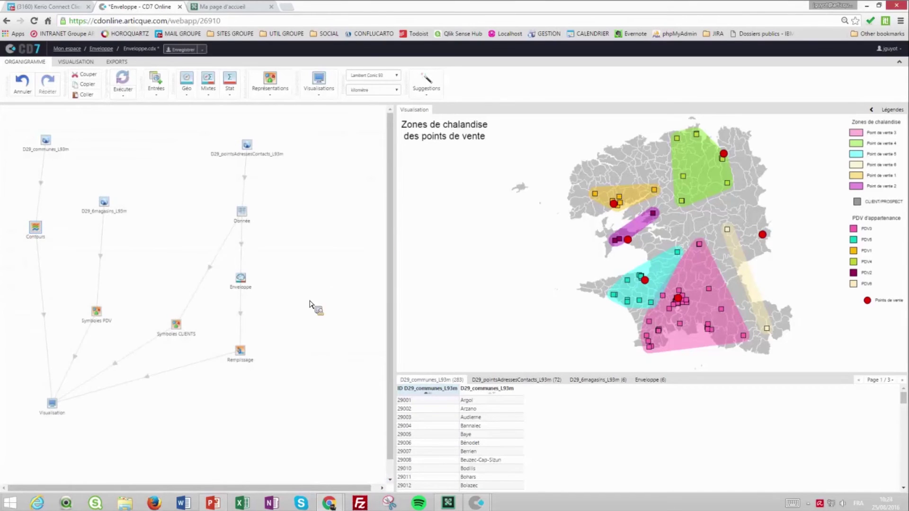
Move the map's title and legends out of the map into the side legend area.
left_click_drag(648, 190, 581, 186)
scroll(582, 187, "up", 1)
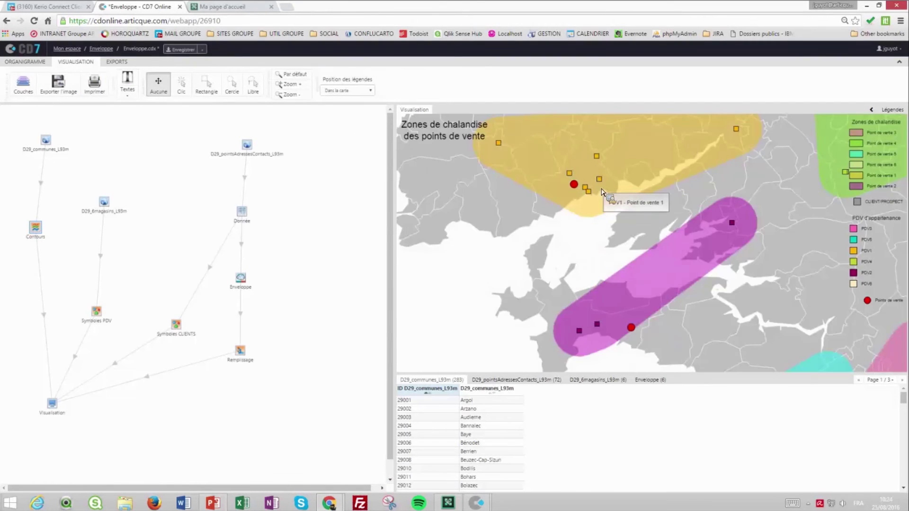
scroll(542, 253, "down", 2)
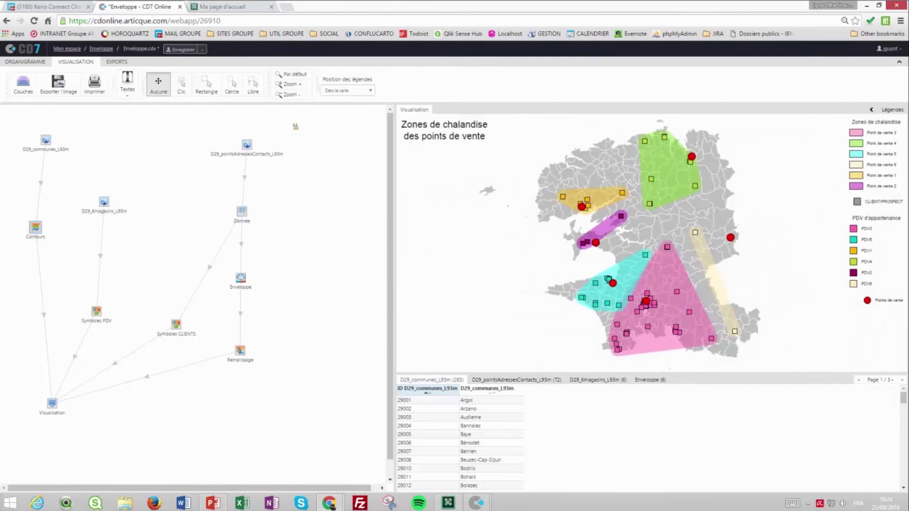
left_click(368, 92)
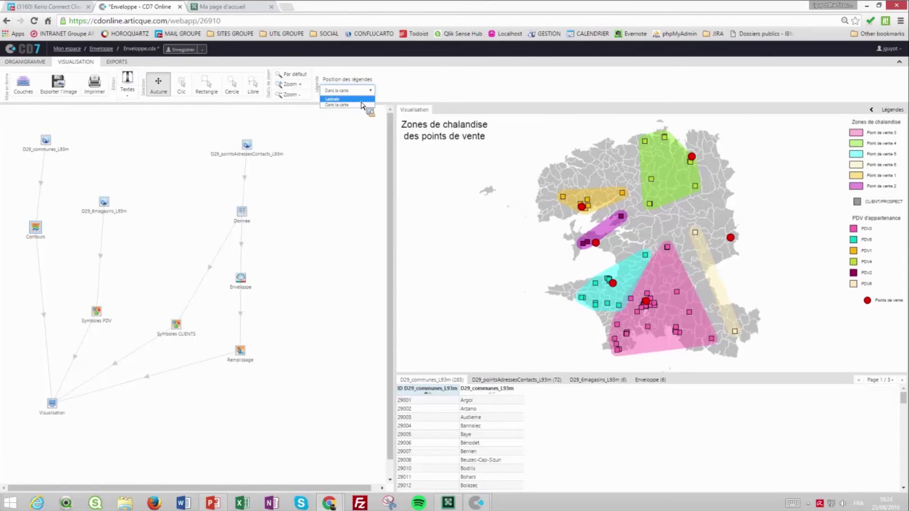
left_click(873, 114)
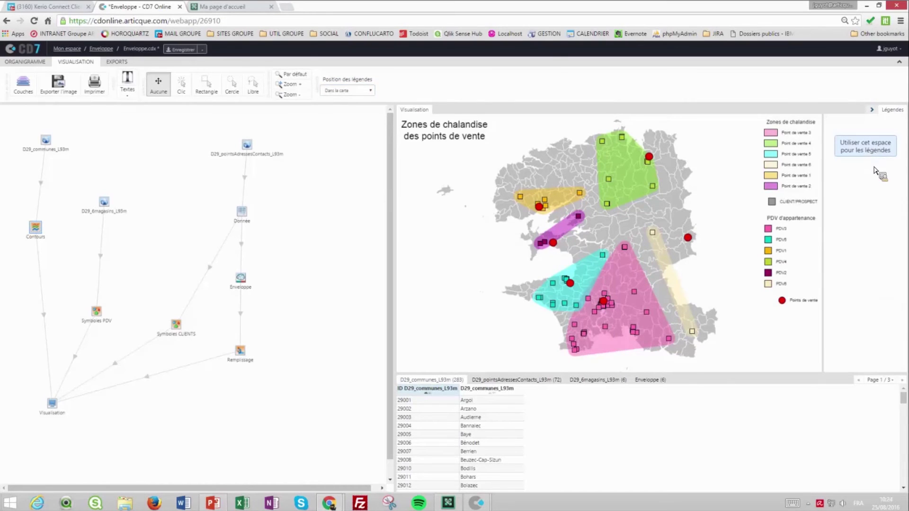
left_click_drag(874, 170, 874, 170)
left_click(531, 75)
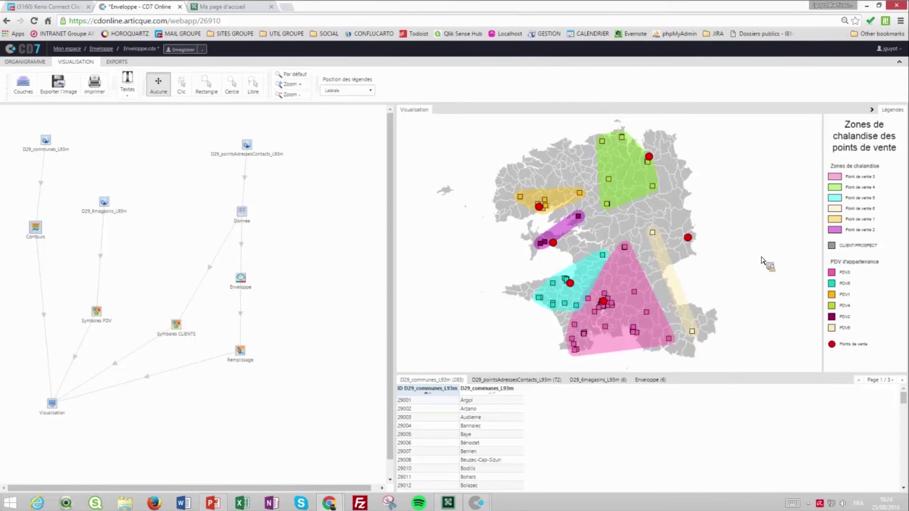
Collapse the side legend area and set the legend position back to Dans la carte.
left_click(874, 111)
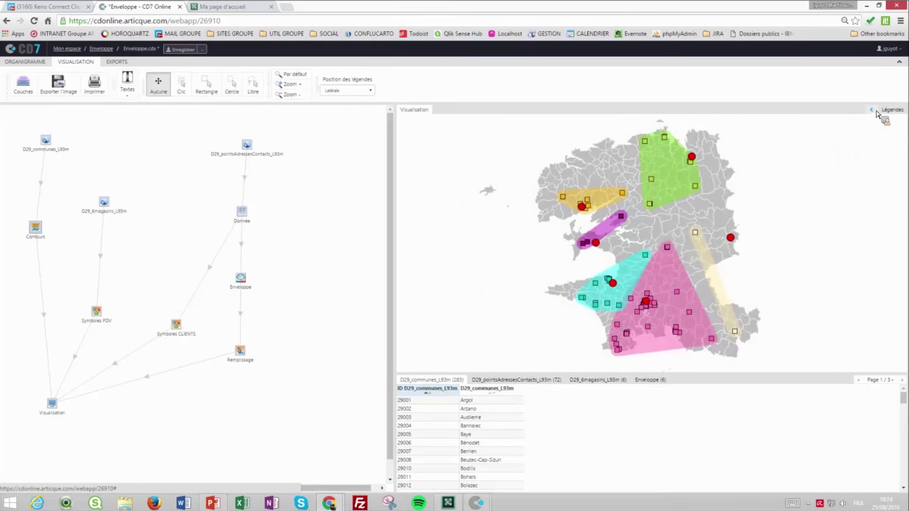
left_click(876, 113)
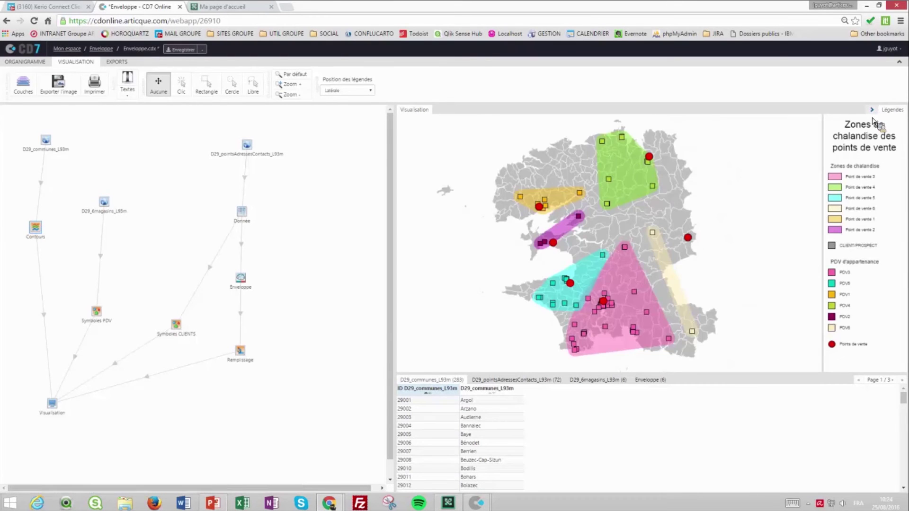
left_click(874, 111)
left_click(348, 91)
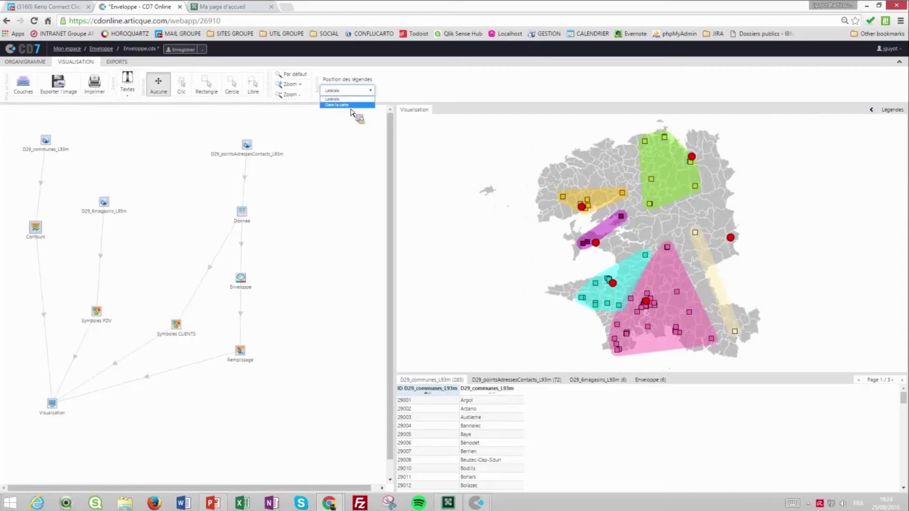
left_click(349, 104)
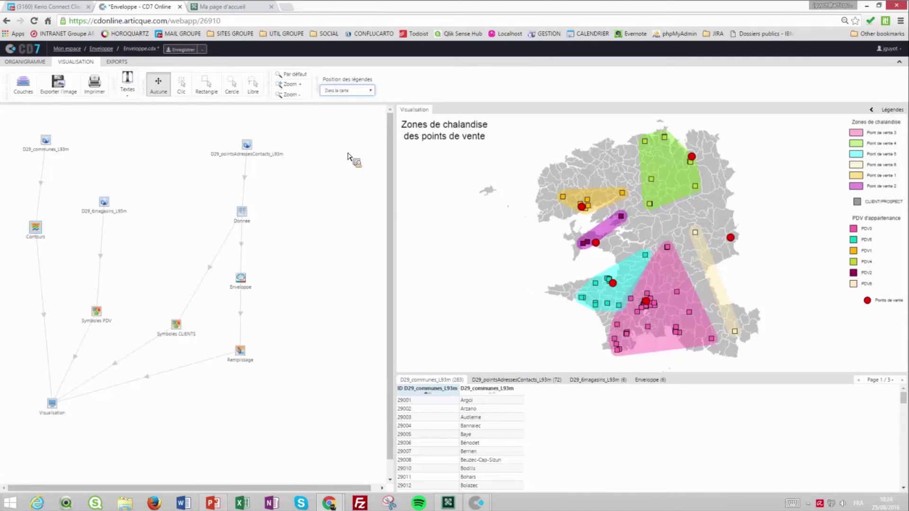
Select the orange and purple zones with the rectangle selection, and view the D29_6magasins_L93m and D29_pointsAdressesContacts_L93m tables.
left_click(183, 91)
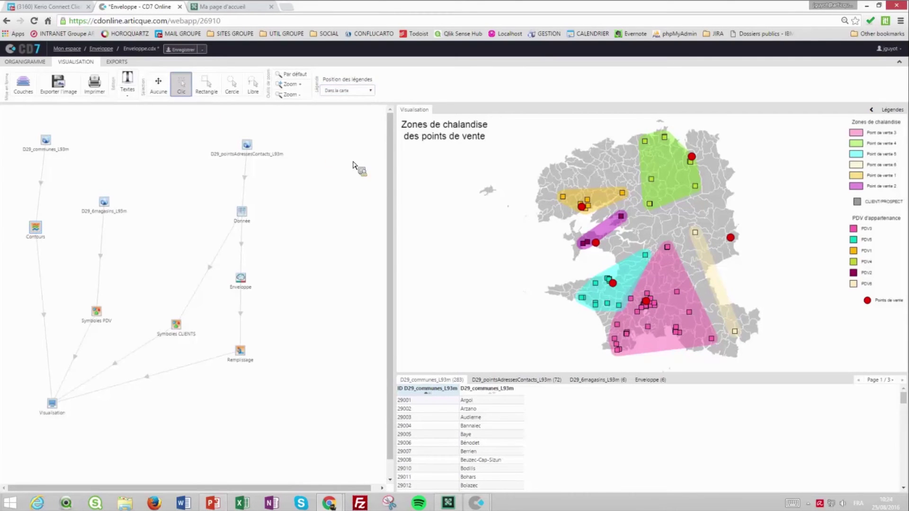
left_click(214, 91)
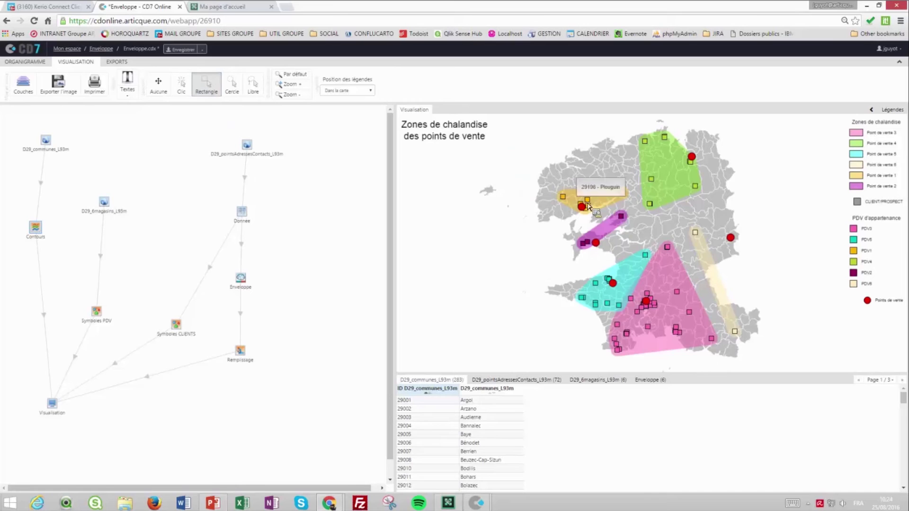
left_click_drag(518, 160, 639, 236)
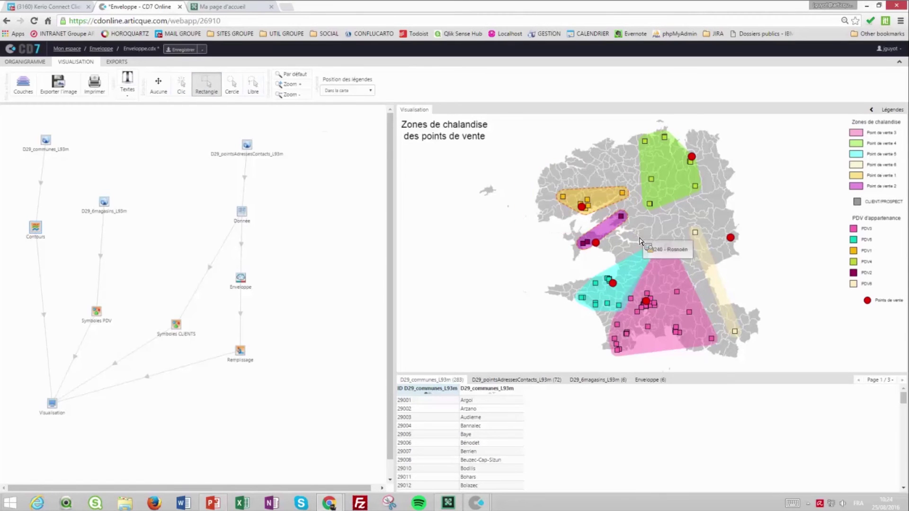
left_click(615, 381)
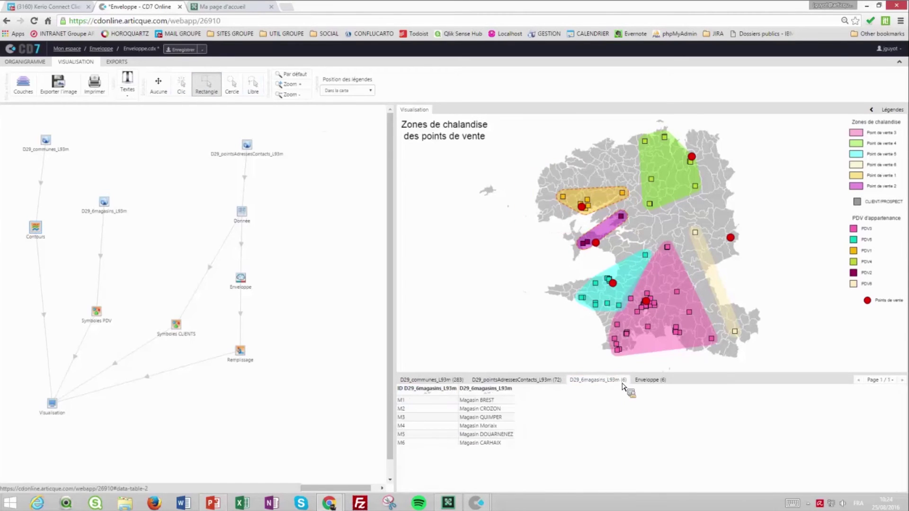
left_click(528, 381)
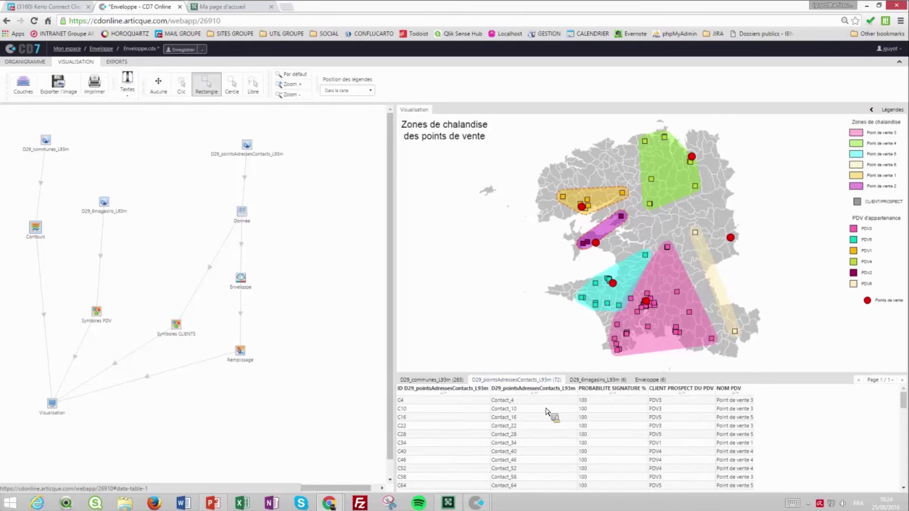
Add a Calcul module to the flowchart between D29_6magasins_L93m and Donnée, and link Donnée to it.
left_click(126, 181)
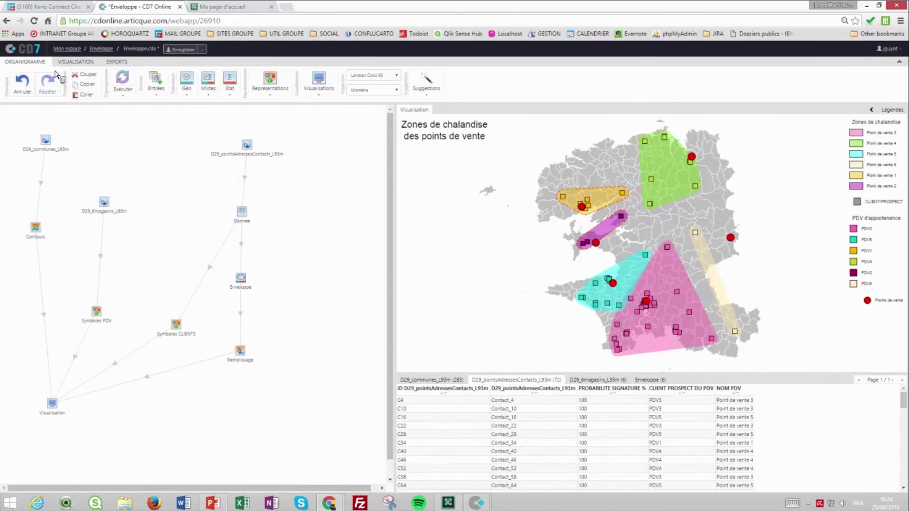
left_click_drag(81, 72, 365, 178)
left_click_drag(229, 186, 302, 186)
mouse_move(219, 116)
left_mouse_down()
mouse_move(159, 92)
mouse_move(196, 94)
mouse_move(314, 159)
mouse_move(226, 107)
left_mouse_up()
left_click(230, 83)
left_click_drag(294, 114, 256, 144)
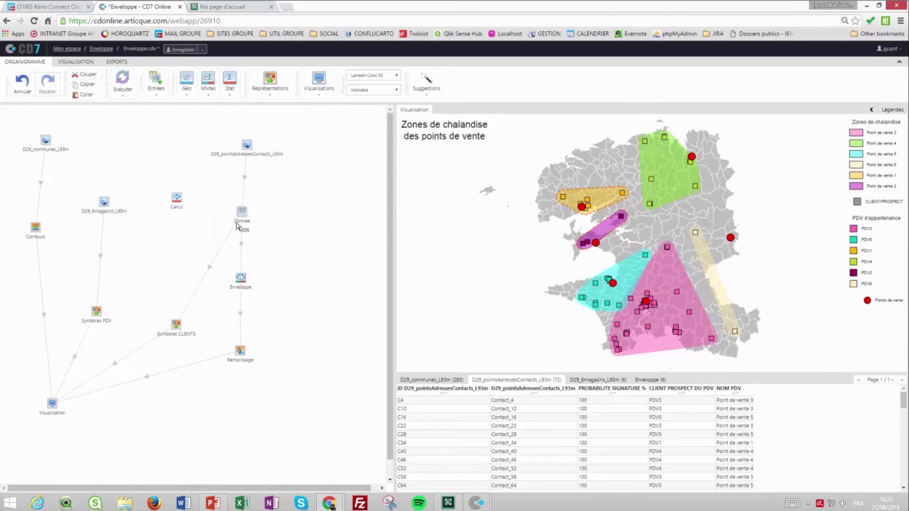
left_click_drag(213, 213, 180, 203)
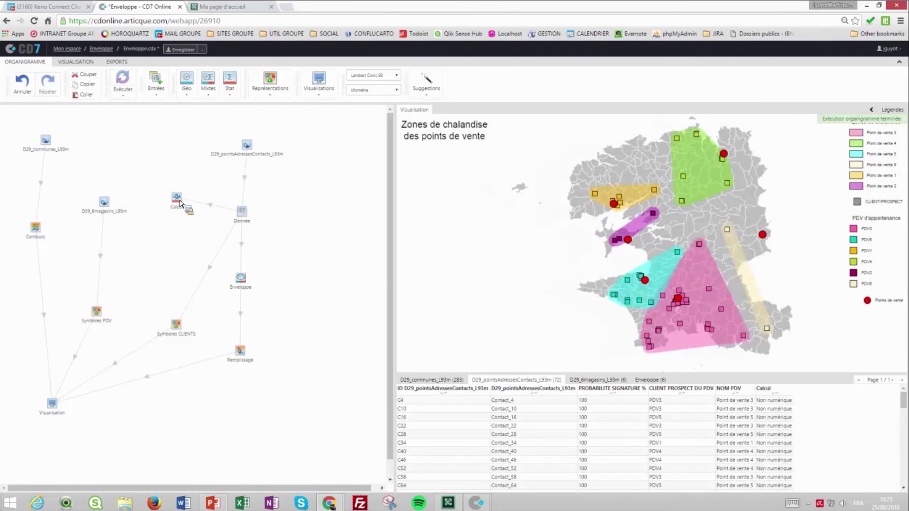
Browse the formulas, functions and variables available in the Calcul module's settings, and cancel without saving.
double_click(181, 203)
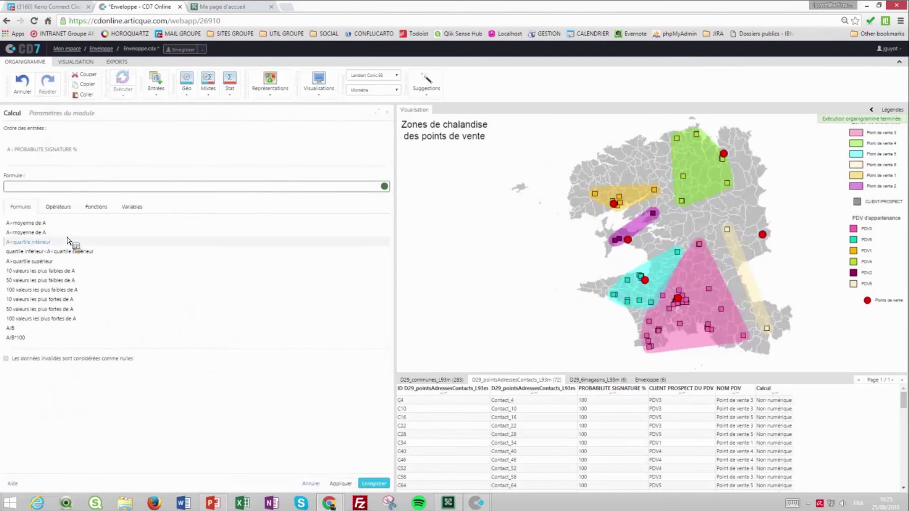
left_click(90, 208)
left_click(135, 208)
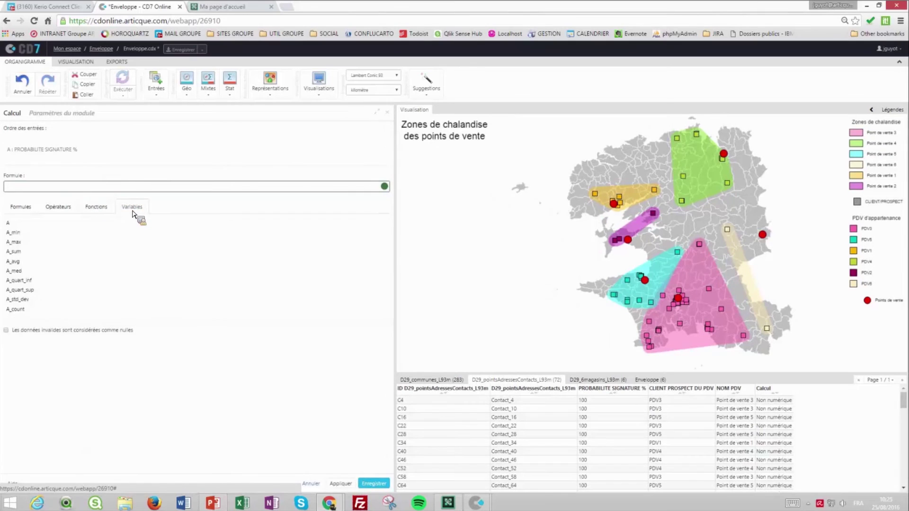
left_click(311, 483)
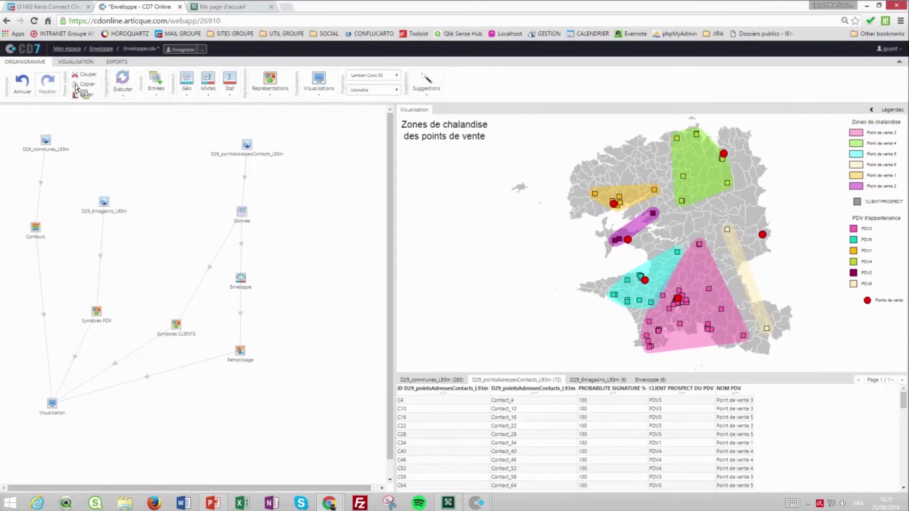
Review the map's text options and the formats offered for data and map exports.
left_click(76, 61)
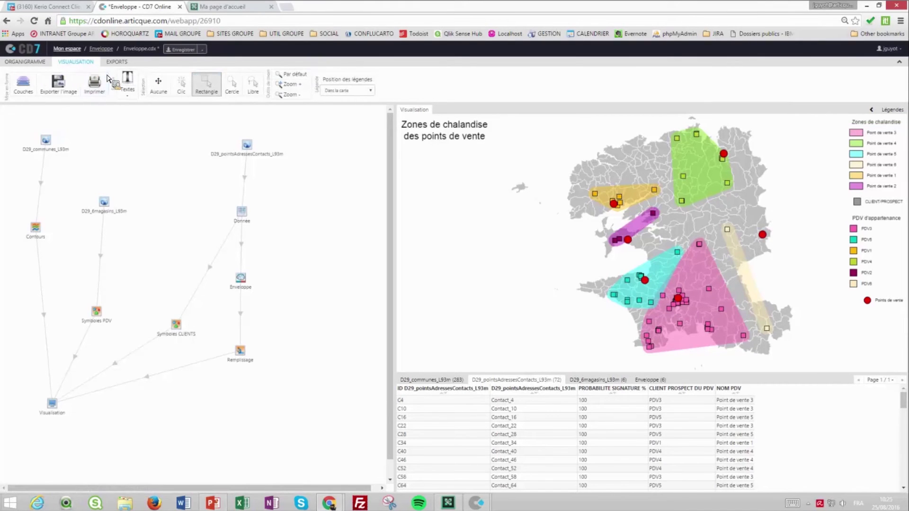
left_click(131, 96)
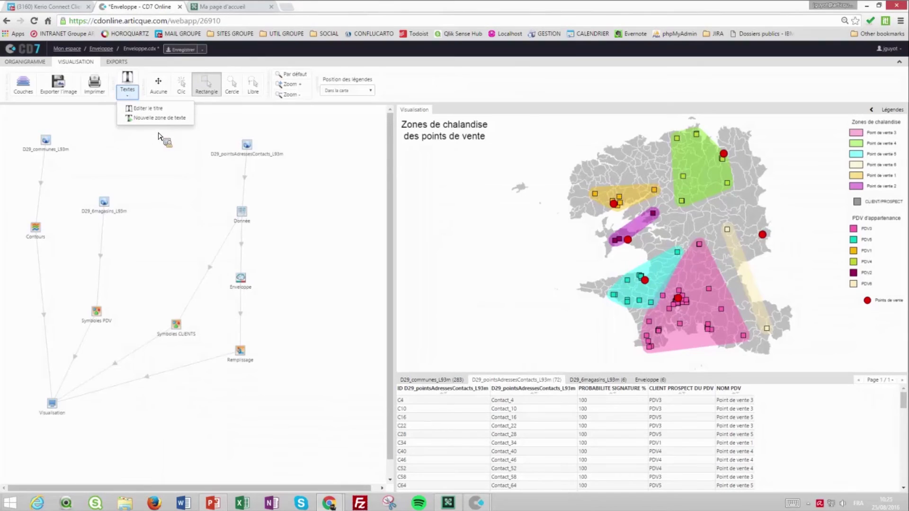
left_click(115, 61)
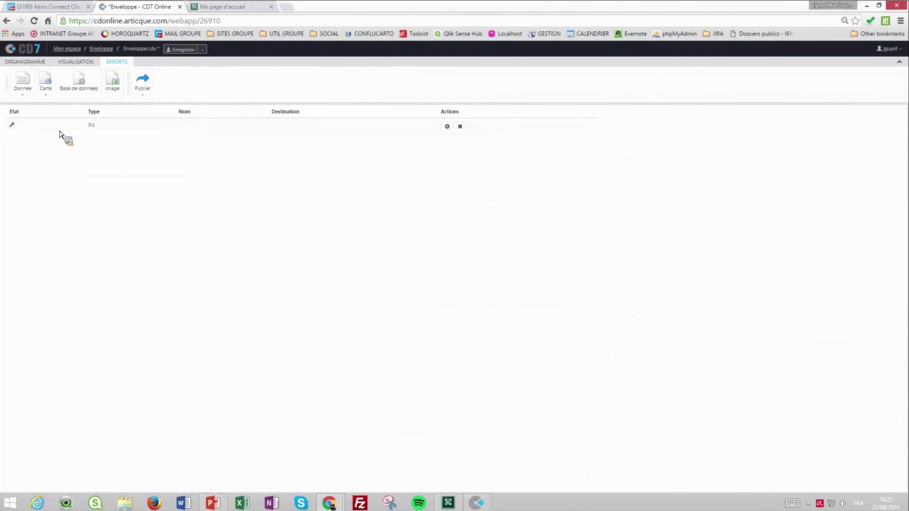
left_click(26, 97)
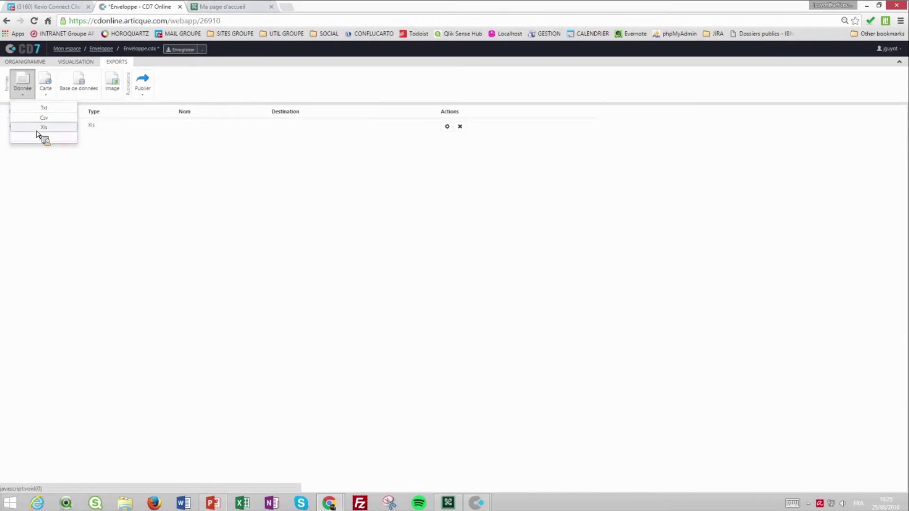
left_click(46, 84)
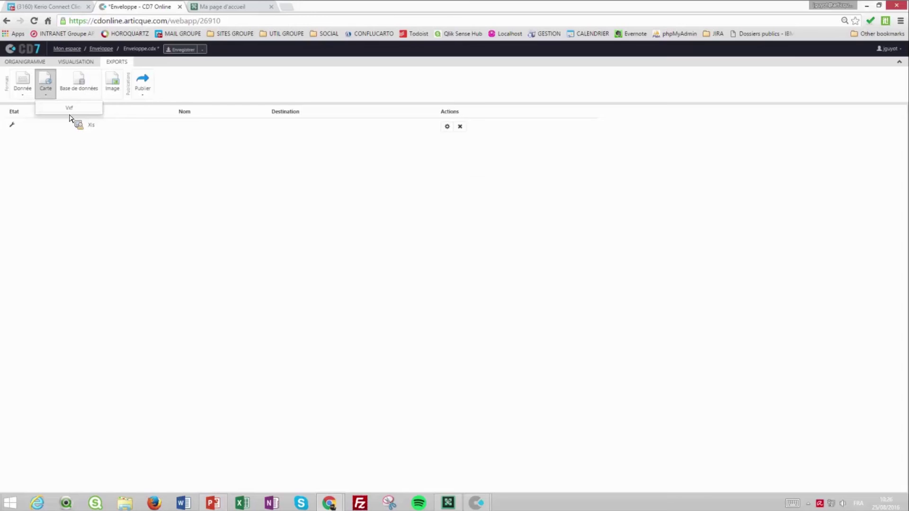
left_click_drag(69, 117, 68, 171)
Add a database export, and look through the parameters of the Xls and SQL exports without saving.
left_click(79, 93)
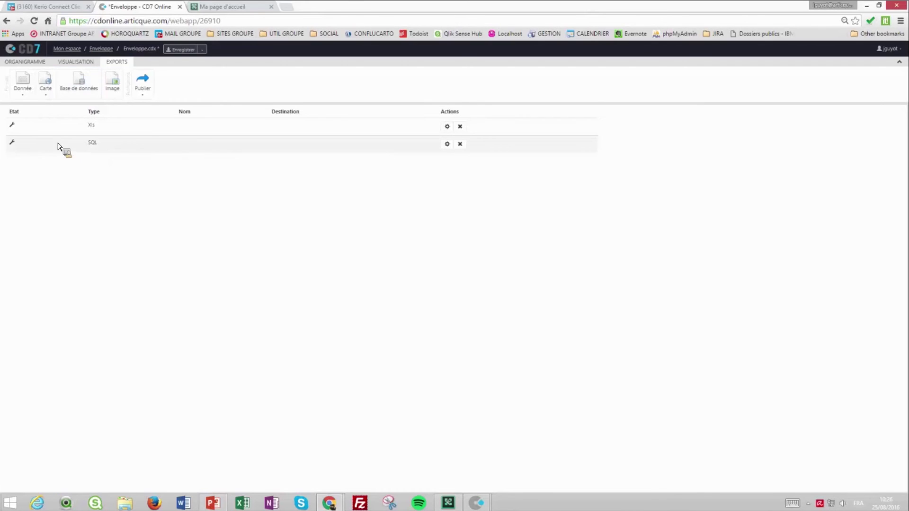
left_click(449, 134)
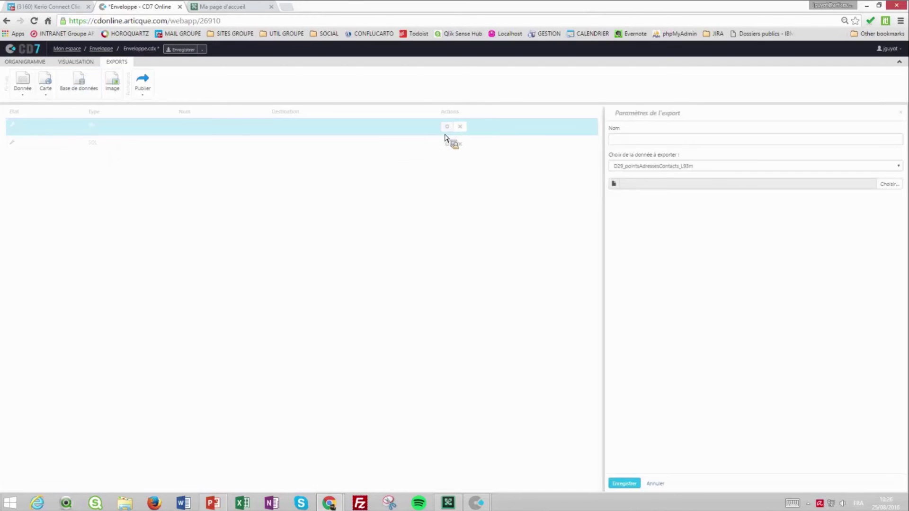
left_click(662, 484)
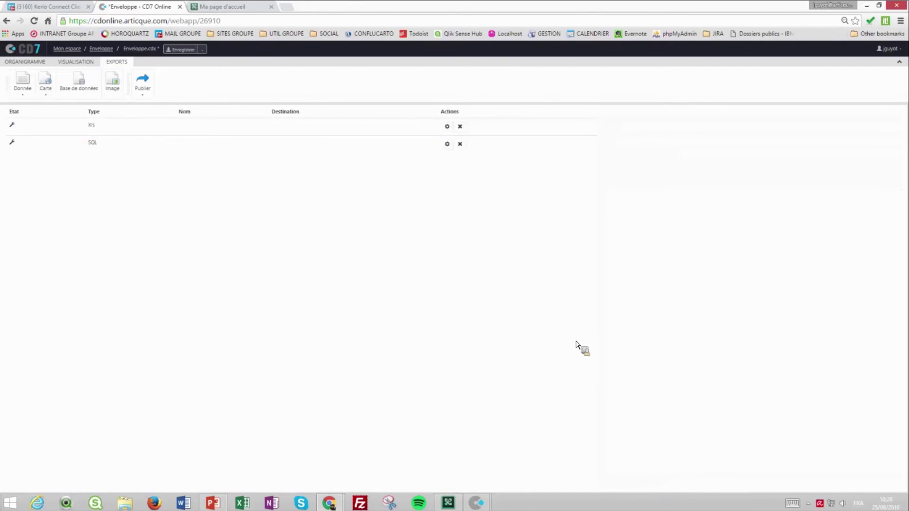
left_click(449, 145)
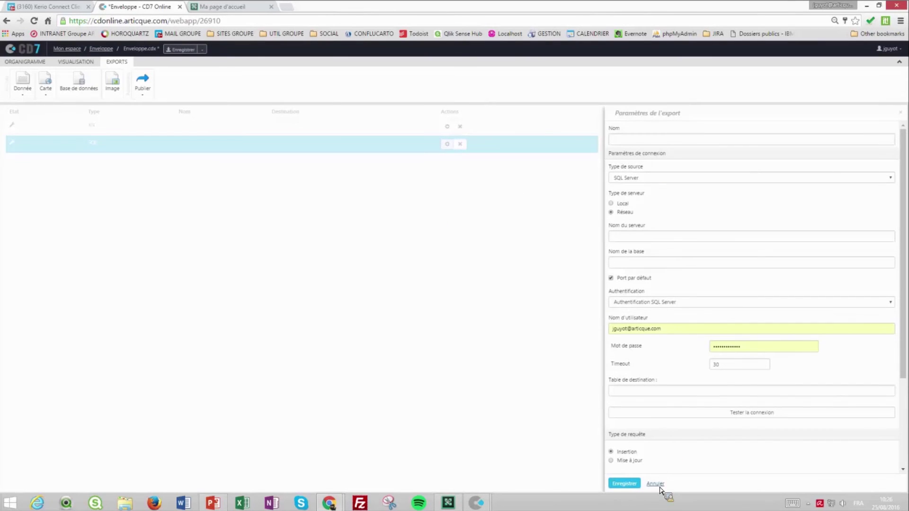
left_click(667, 179)
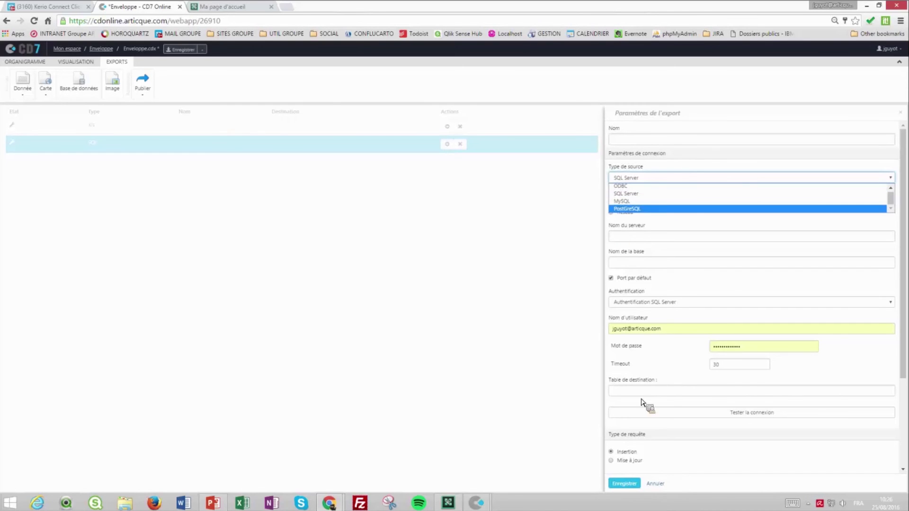
left_click(663, 484)
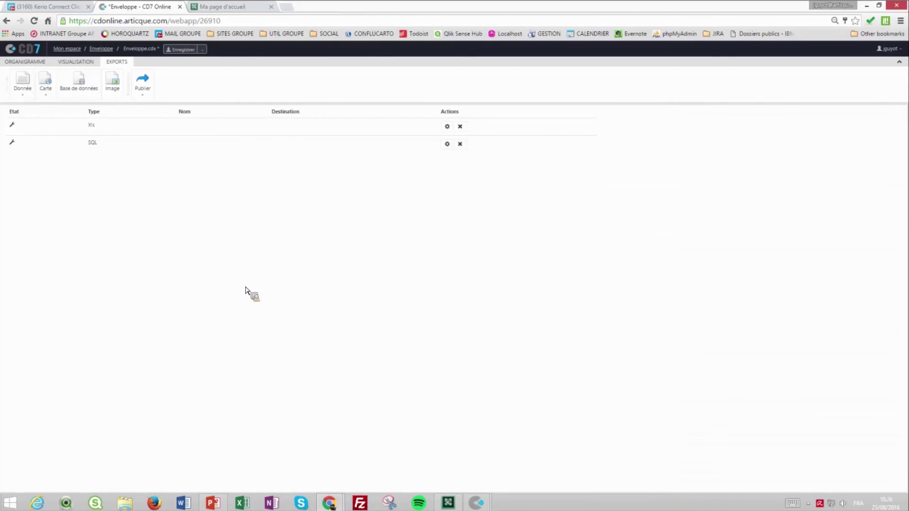
Add an image export, review its parameters and the available image file formats, and cancel without saving.
left_click(118, 92)
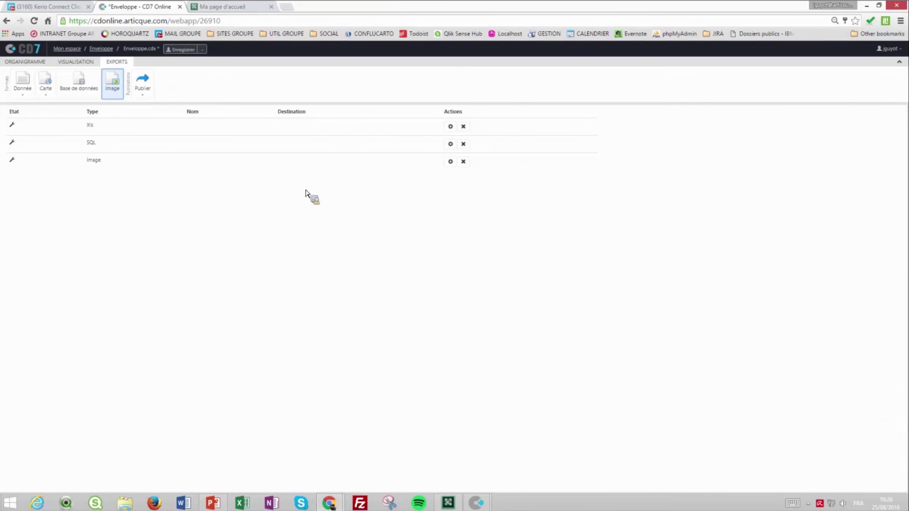
left_click(450, 162)
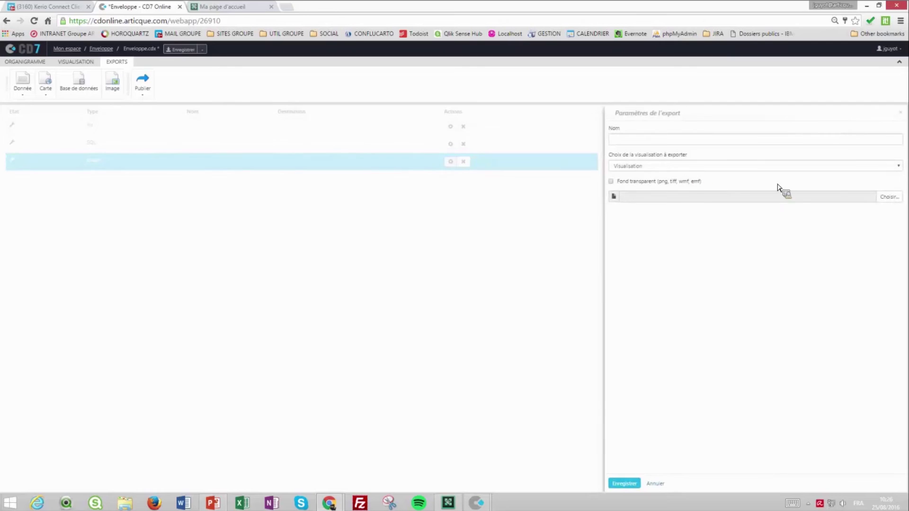
left_click(882, 198)
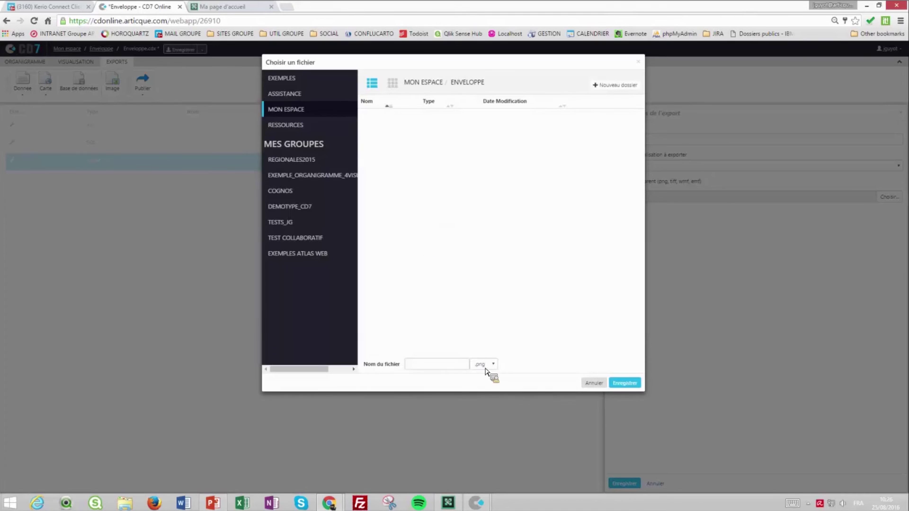
left_click(482, 364)
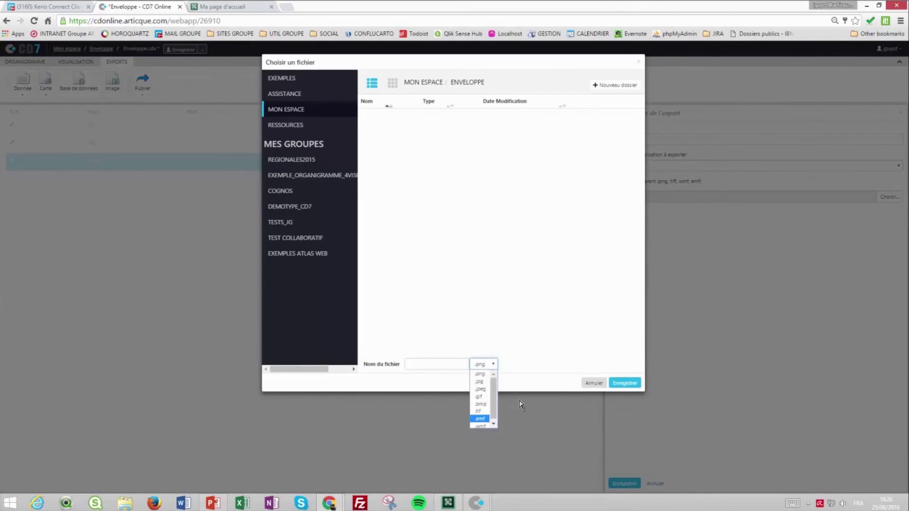
left_click(592, 386)
left_click(597, 384)
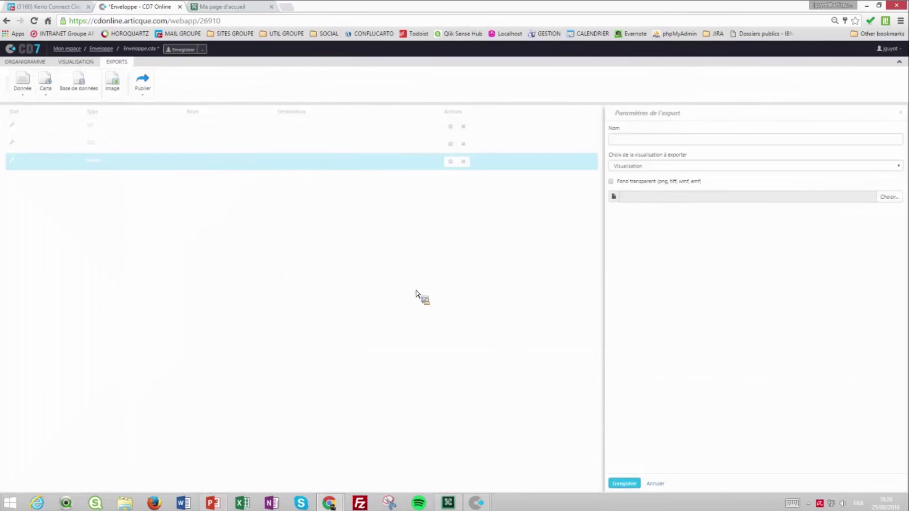
left_click(655, 484)
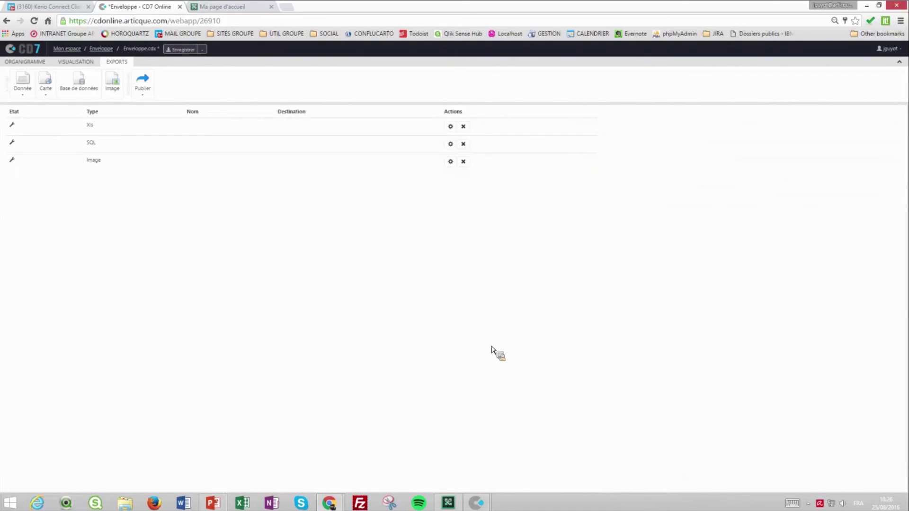
Delete the Xls, SQL and Image exports from the export list.
left_click(464, 132)
left_click(465, 132)
left_click(464, 131)
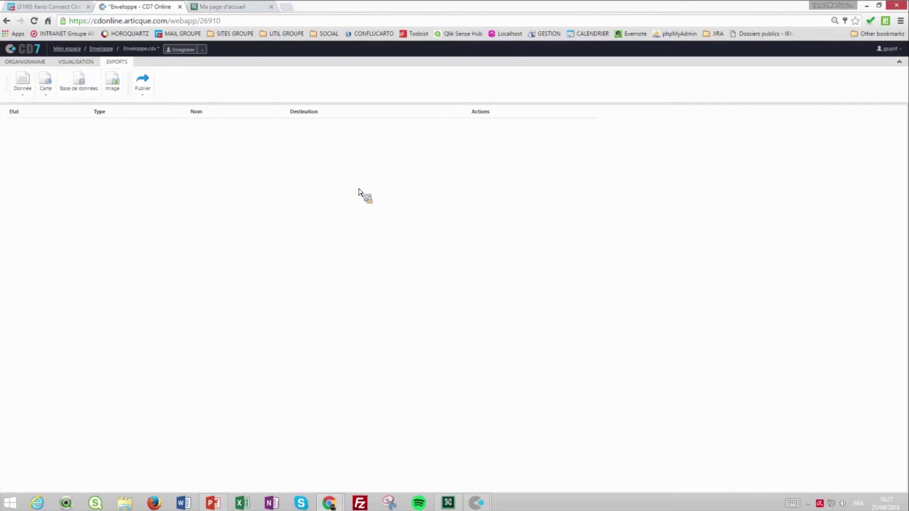
Enable the WMS background (Avec fond WMS) in the flowchart's Visualisation module and save the settings.
left_click(42, 63)
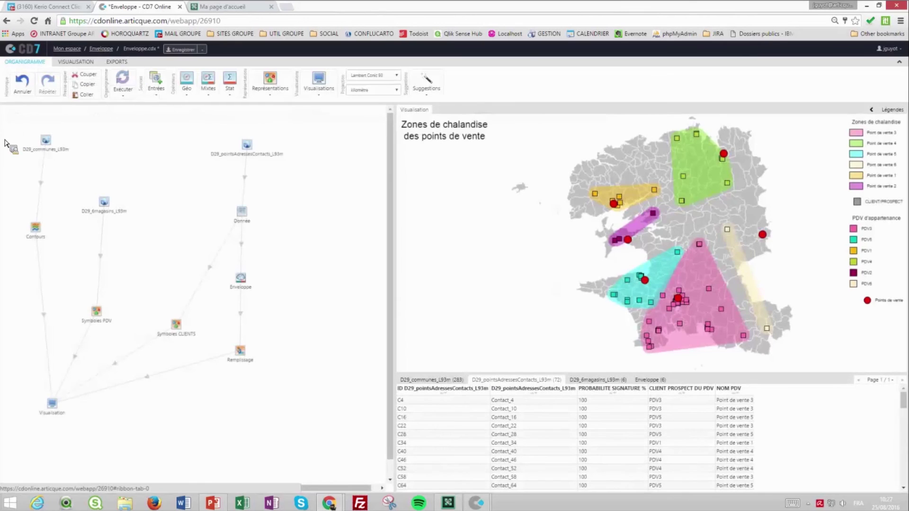
double_click(53, 404)
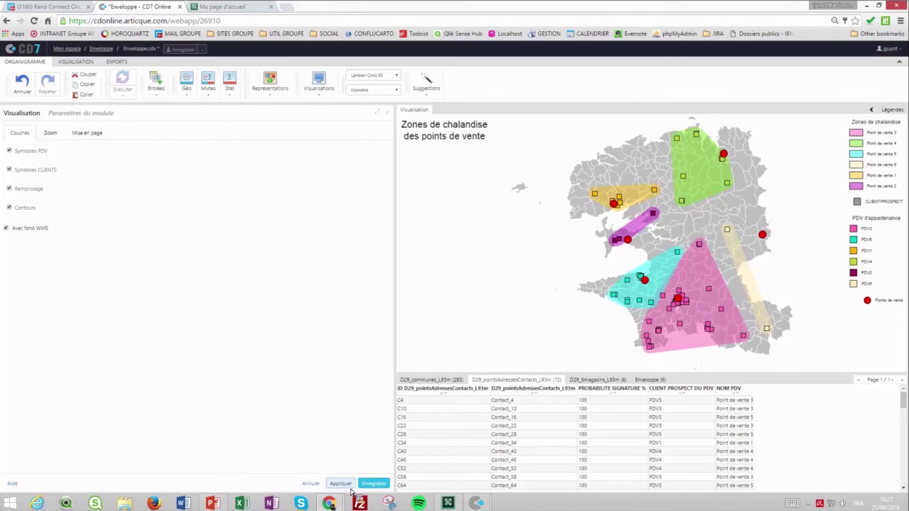
left_click(361, 483)
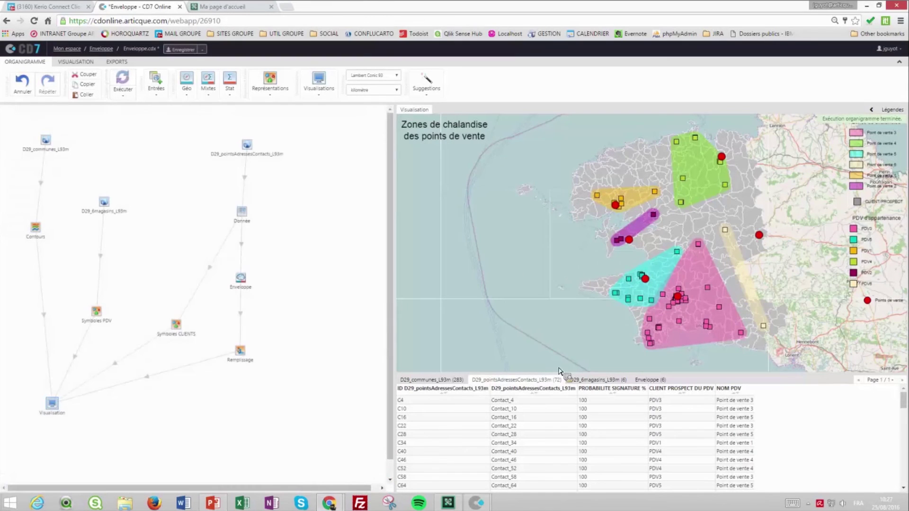
Set the map selection mode to Aucune and examine the WMS background down to street level and back out to all the zones.
scroll(766, 182, "up", 2)
mouse_move(755, 198)
left_mouse_down()
mouse_move(593, 234)
mouse_move(719, 218)
left_mouse_up()
left_click(159, 85)
scroll(797, 255, "up", 2)
scroll(658, 327, "down", 4)
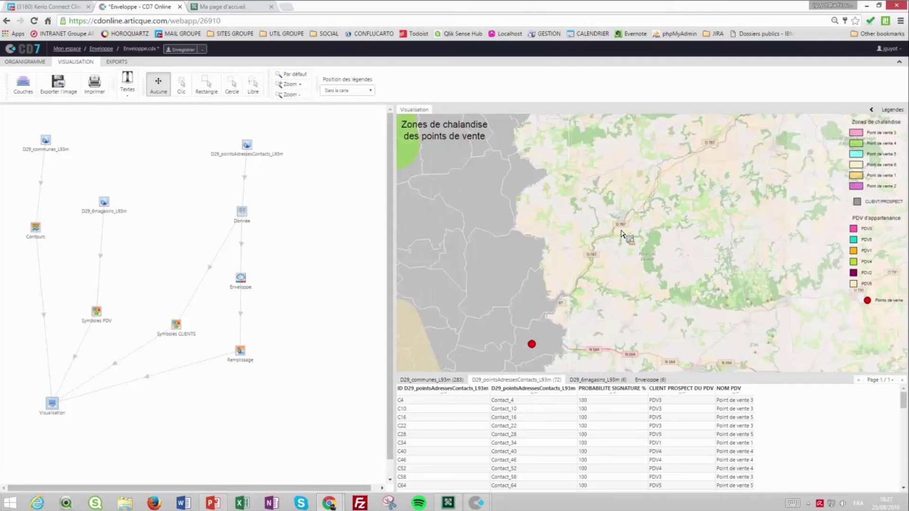
scroll(634, 248, "up", 3)
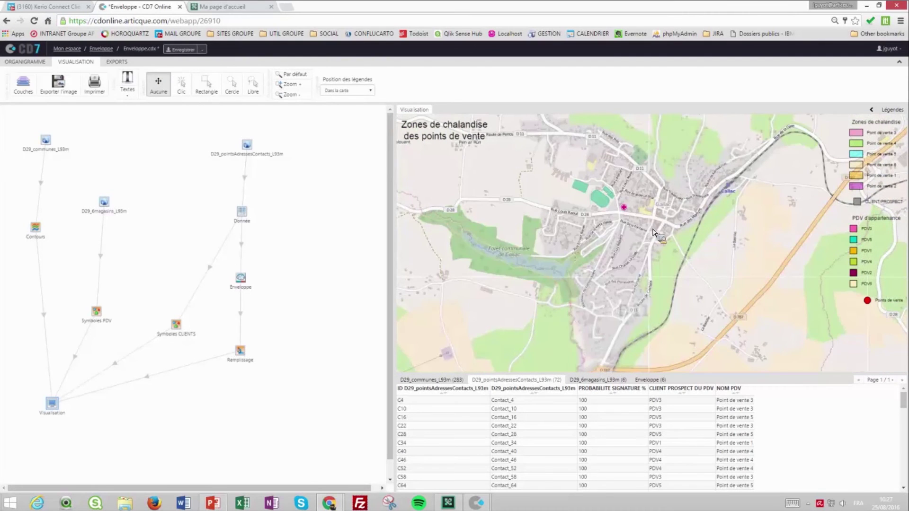
scroll(650, 220, "up", 3)
scroll(650, 221, "up", 2)
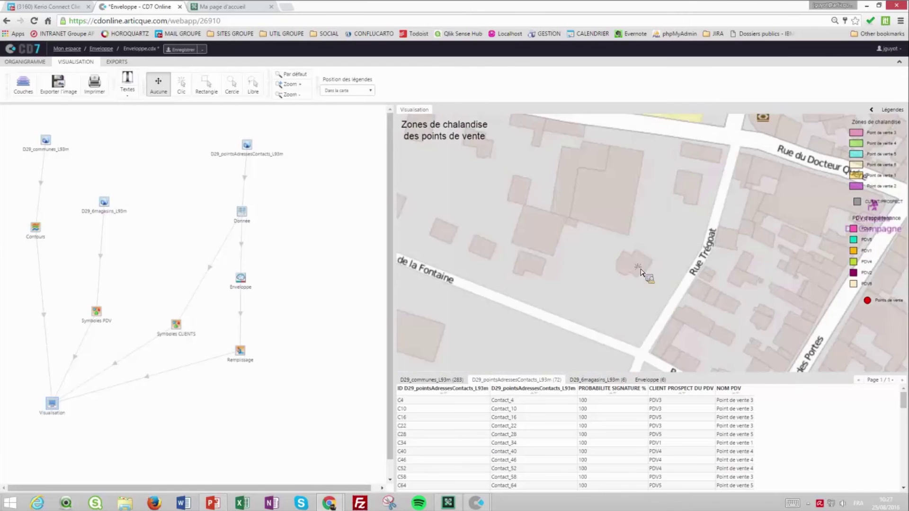
scroll(640, 271, "down", 2)
scroll(642, 250, "down", 3)
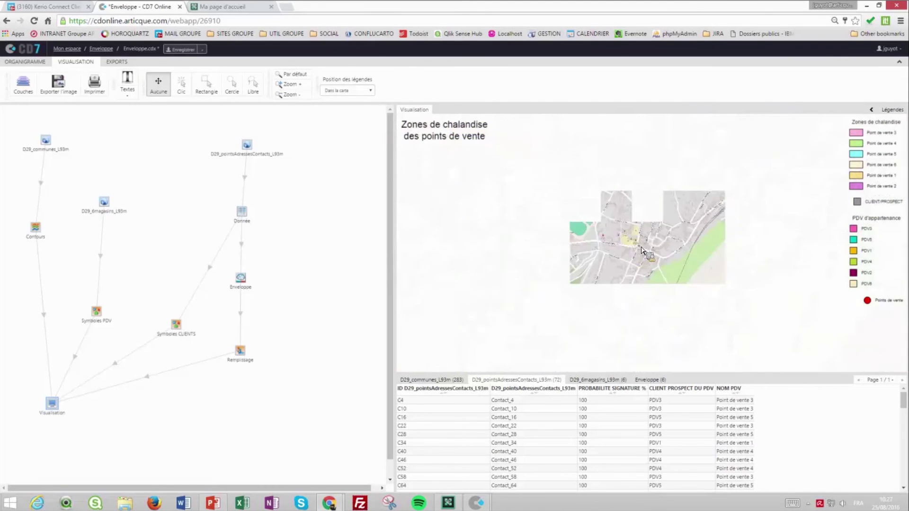
scroll(644, 249, "down", 3)
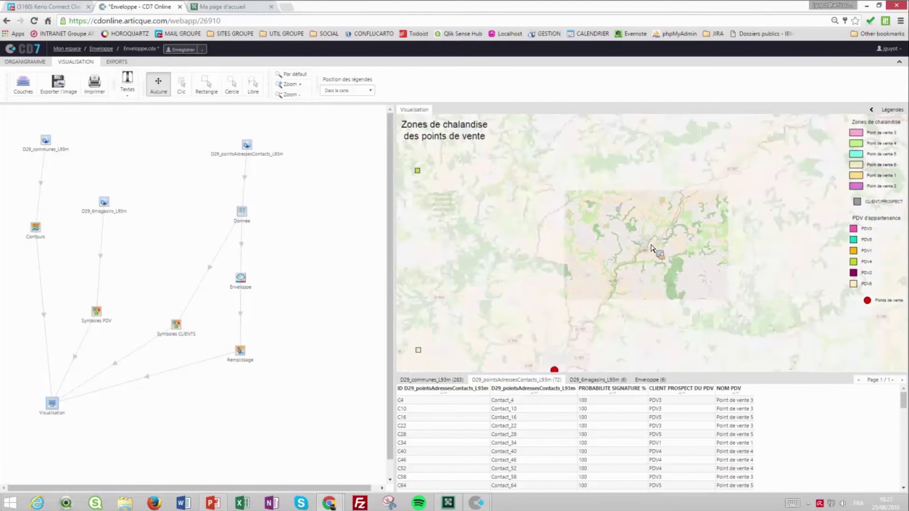
scroll(652, 248, "down", 2)
scroll(660, 227, "down", 1)
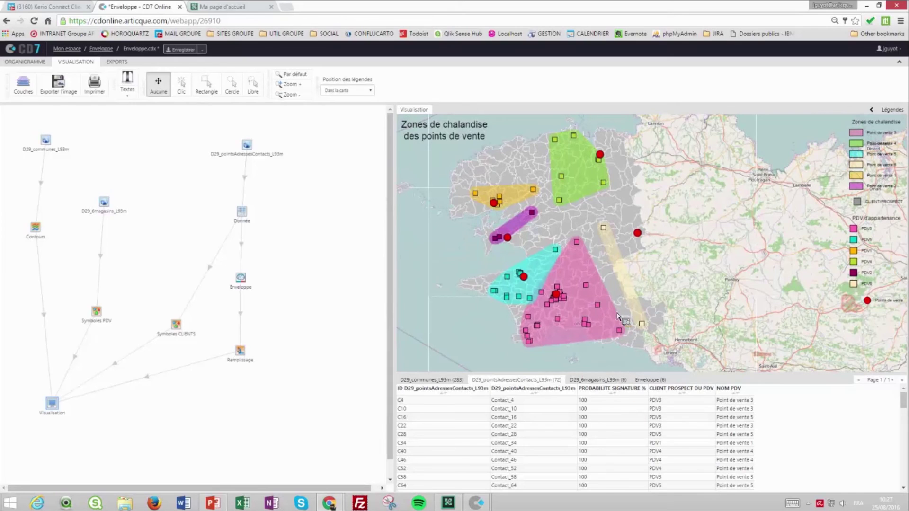
mouse_move(618, 317)
Leave the Enveloppe project without saving and return to Mon espace.
left_click(67, 49)
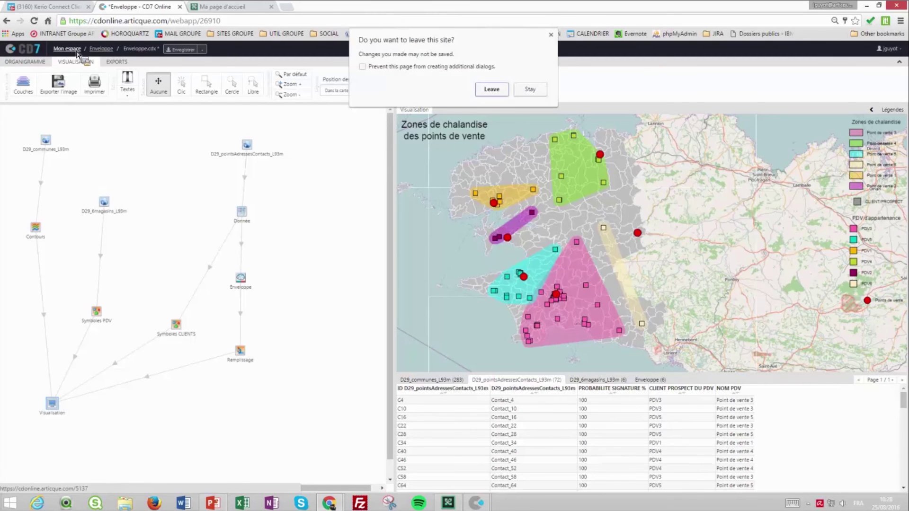
left_click(491, 89)
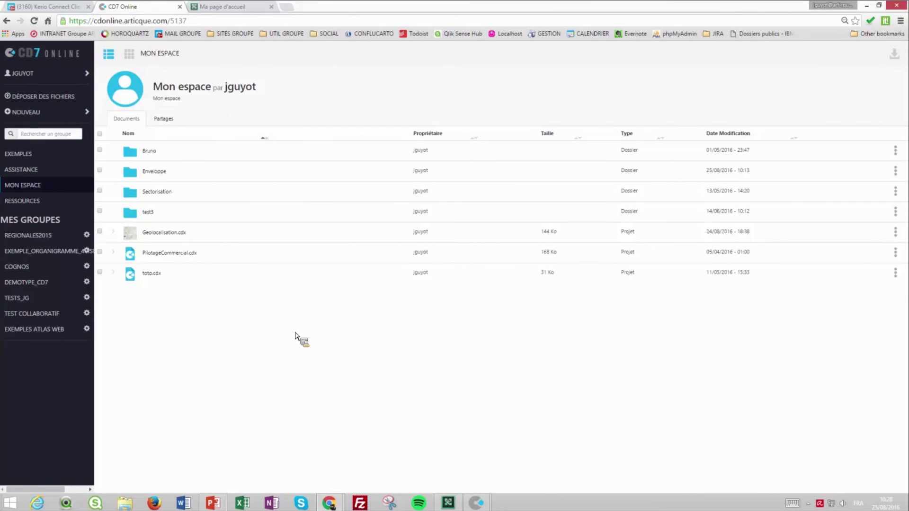
Review the account and new-item options, and start a new project with Création assistée.
left_click(54, 75)
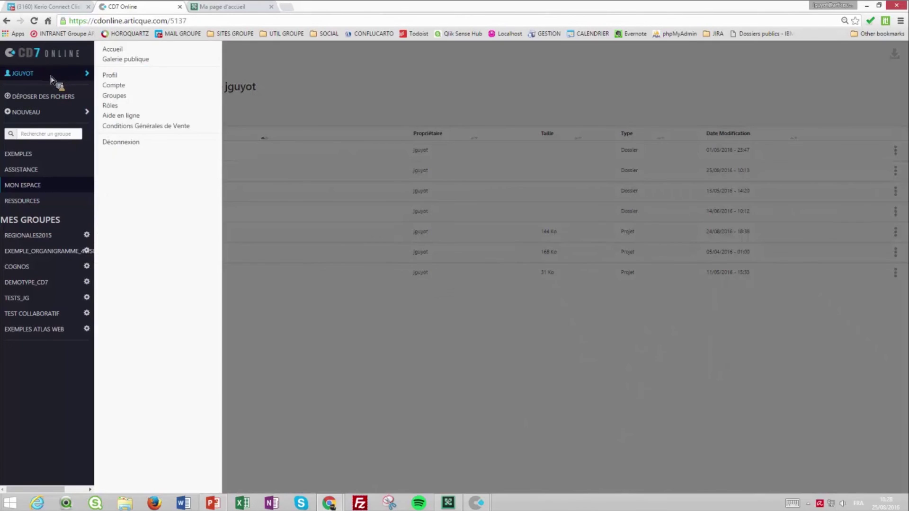
left_click(57, 113)
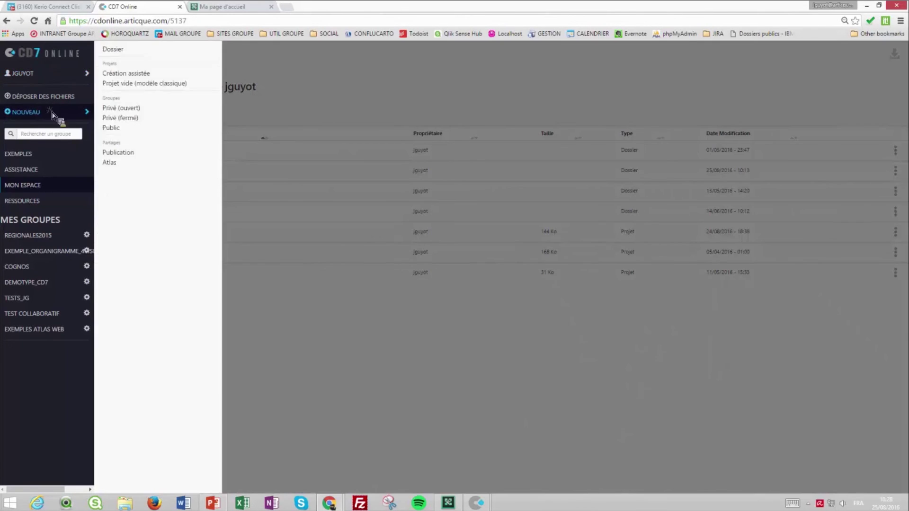
left_click(120, 75)
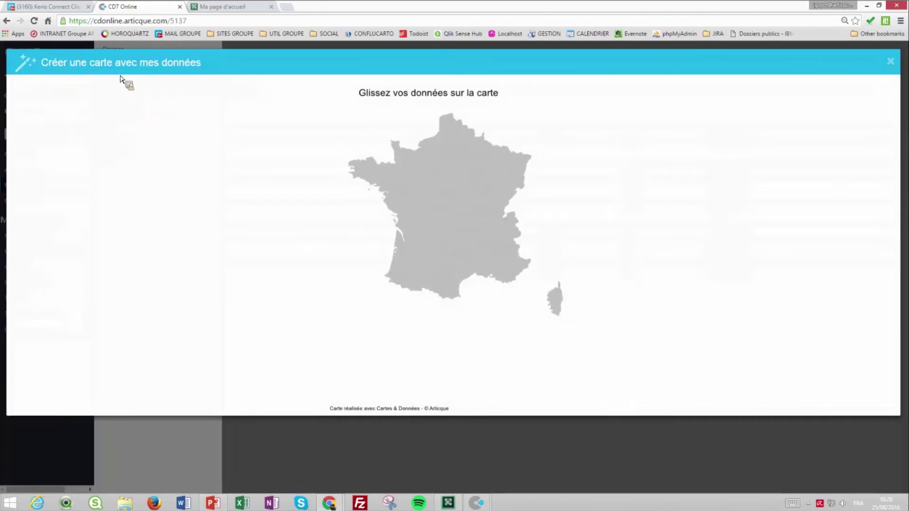
Browse the local files in File Explorer to the France folder under Documents\Articque\cd_7\exemples\data.
left_click_drag(138, 94, 45, 166)
double_click(141, 100)
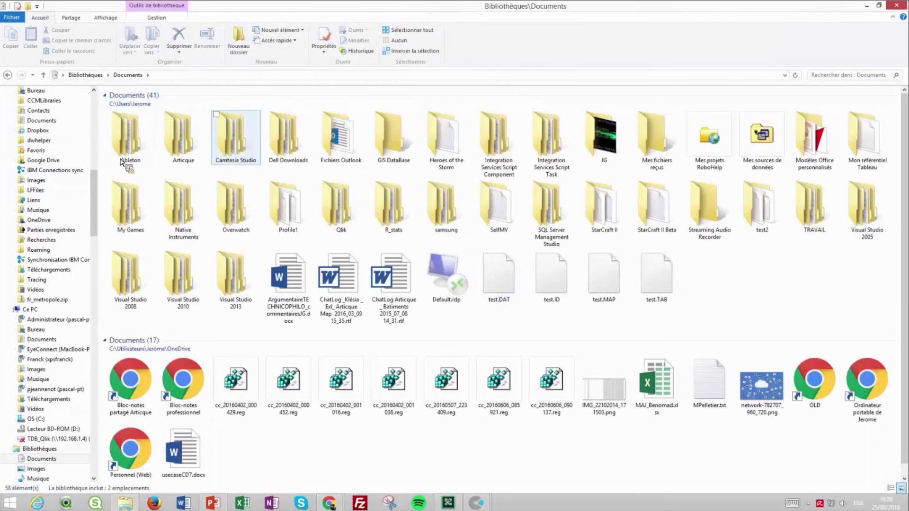
double_click(180, 150)
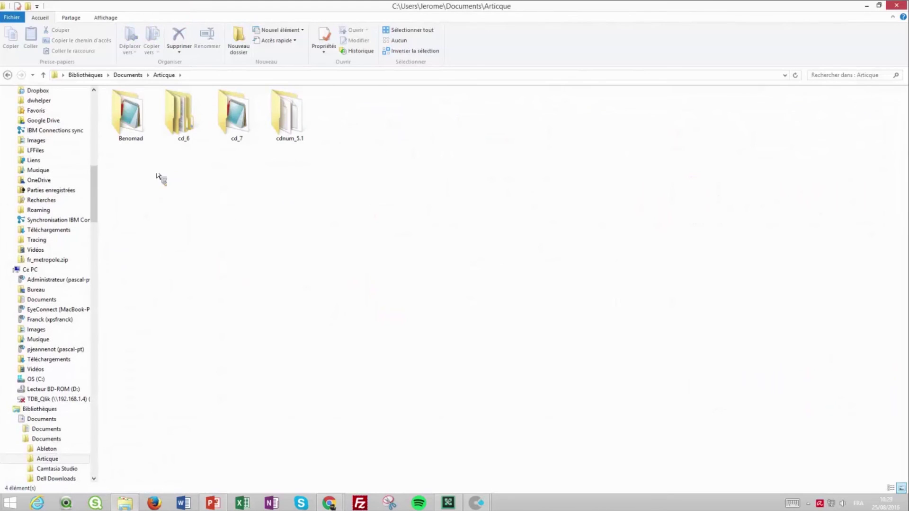
double_click(239, 124)
double_click(141, 137)
left_click_drag(193, 22, 217, 183)
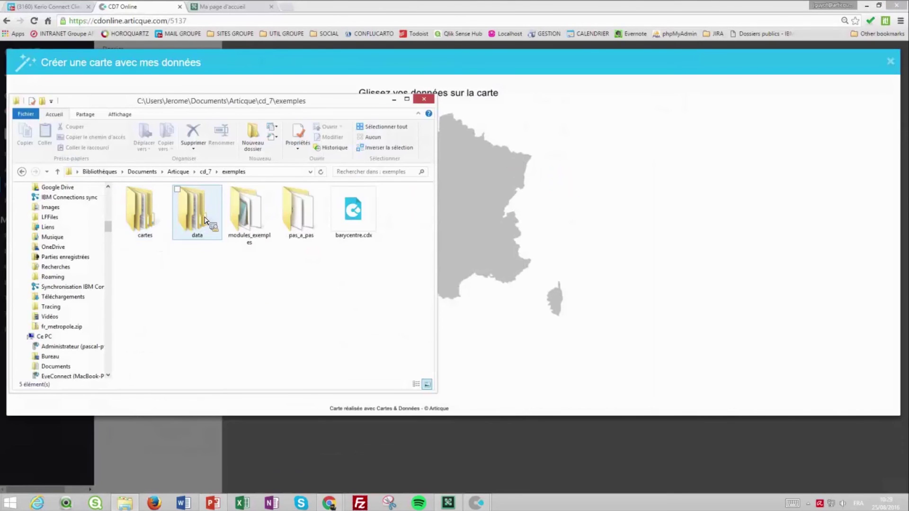
double_click(194, 222)
double_click(197, 218)
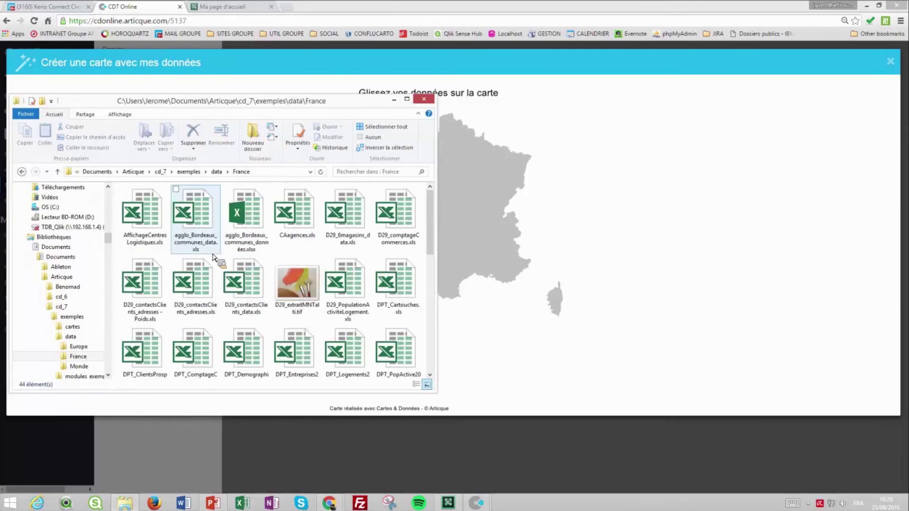
Look through the France folder's files and try to load one of its Excel workbooks onto the assisted-creation map.
scroll(263, 264, "down", 3)
scroll(265, 267, "down", 2)
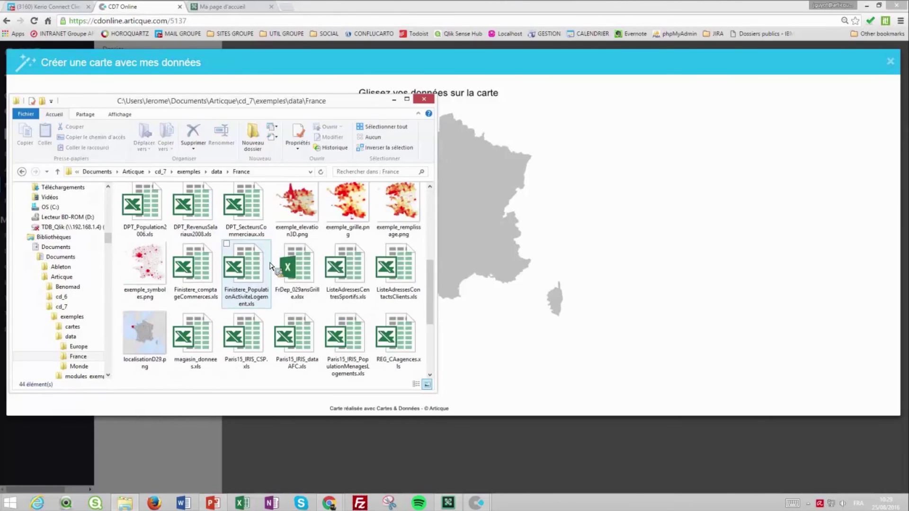
scroll(417, 284, "up", 2)
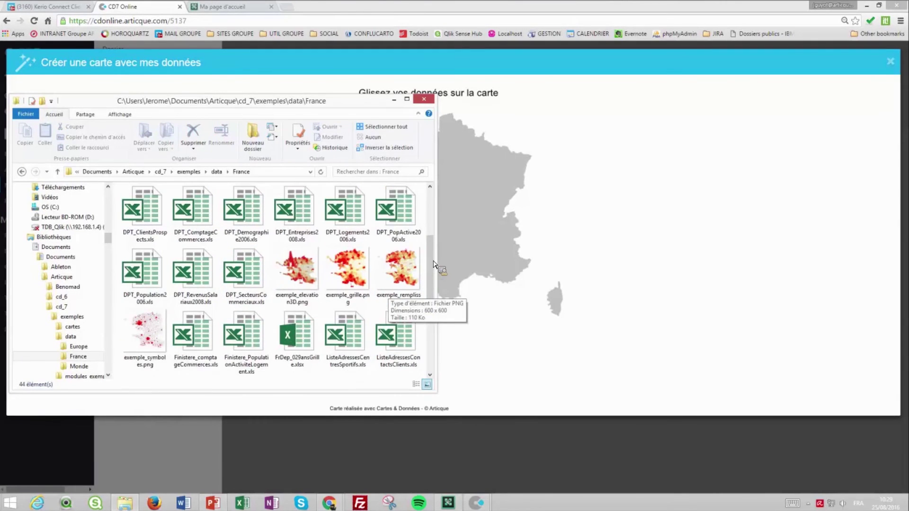
scroll(422, 280, "down", 2)
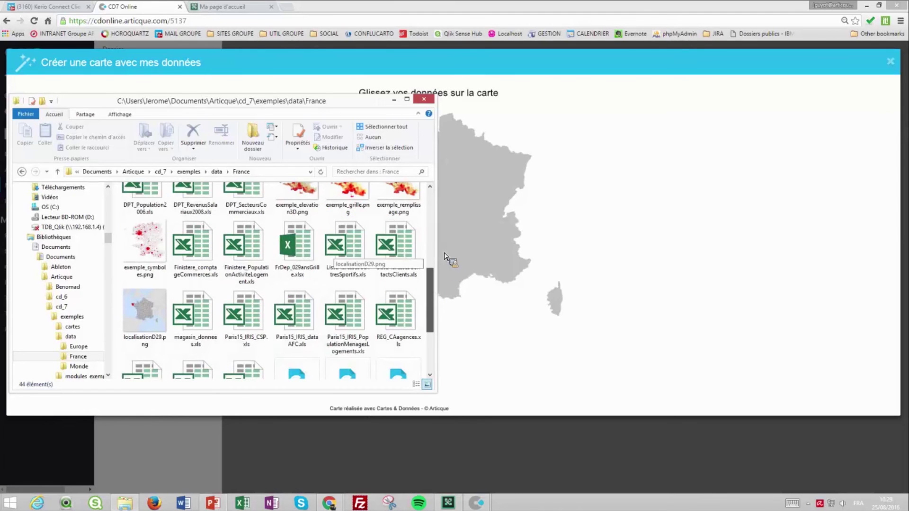
scroll(301, 246, "up", 3)
left_click(308, 243)
left_click_drag(308, 243, 523, 223)
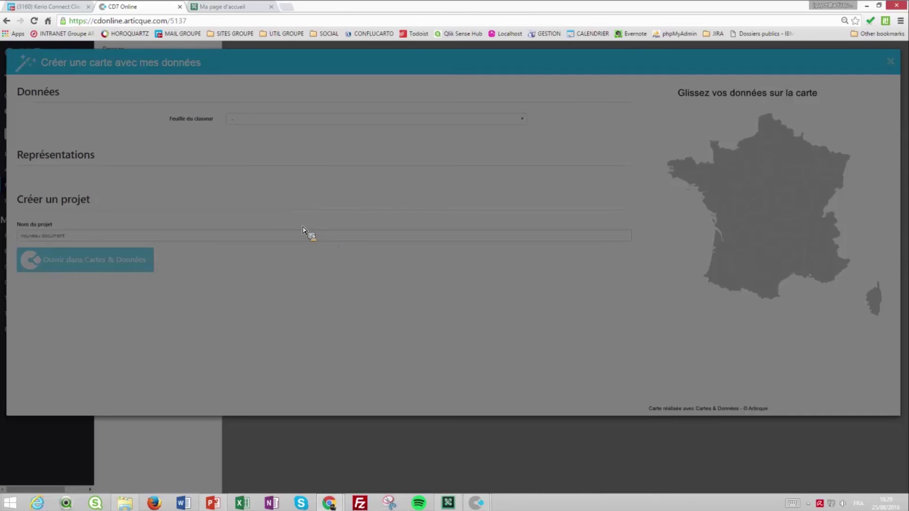
left_click(208, 23)
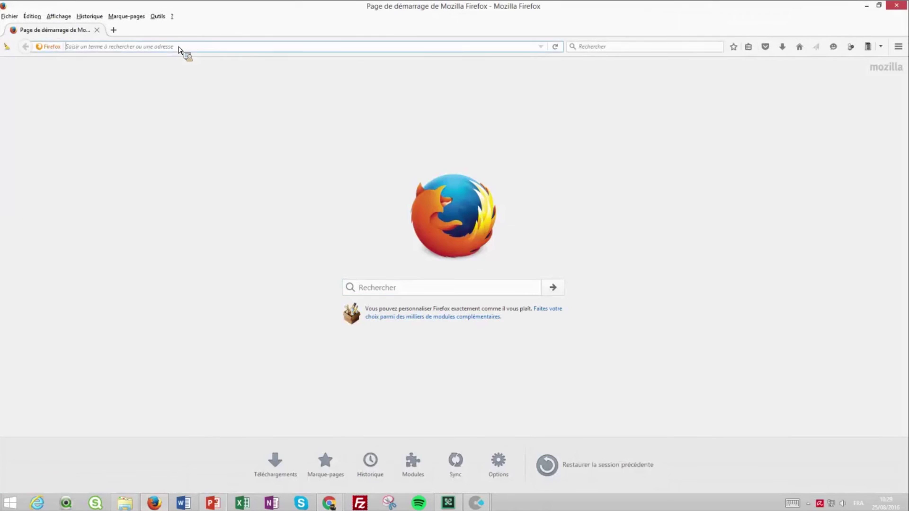
type("https://cdonline.articque.com/5137")
key("Return")
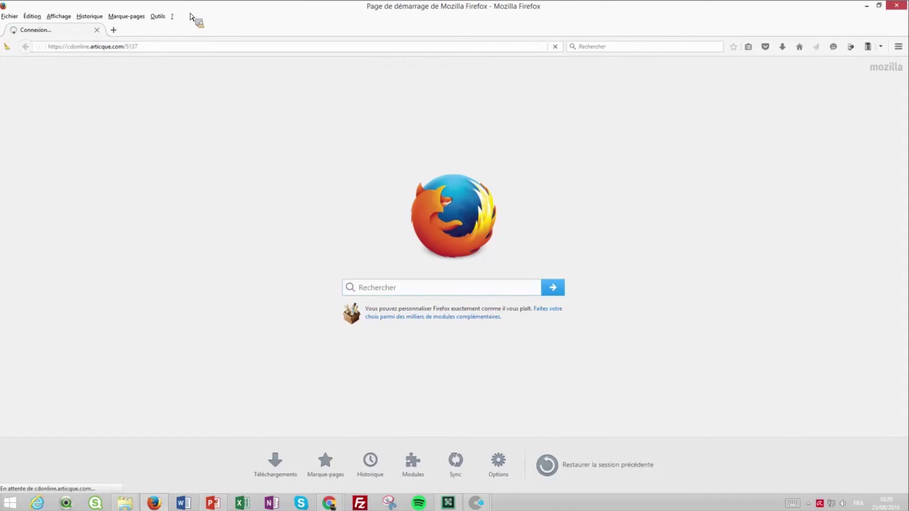
left_click(866, 6)
left_click(407, 322)
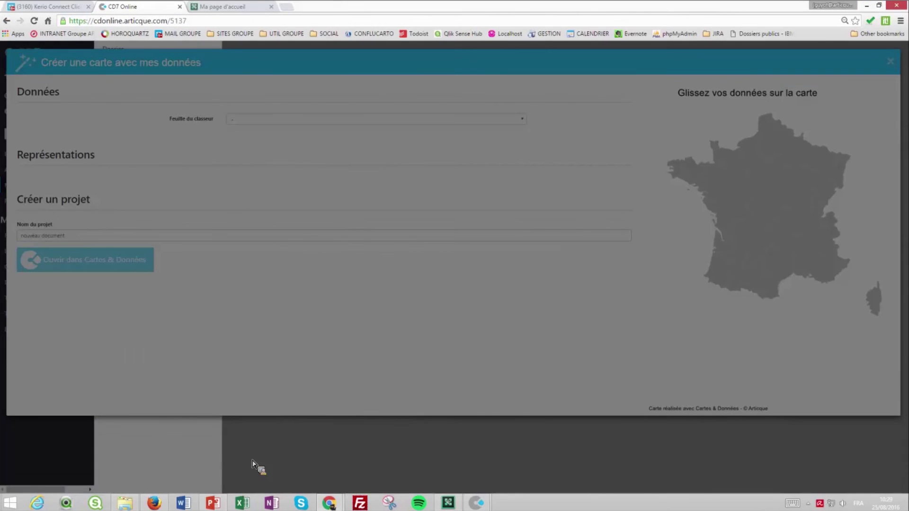
left_click(153, 503)
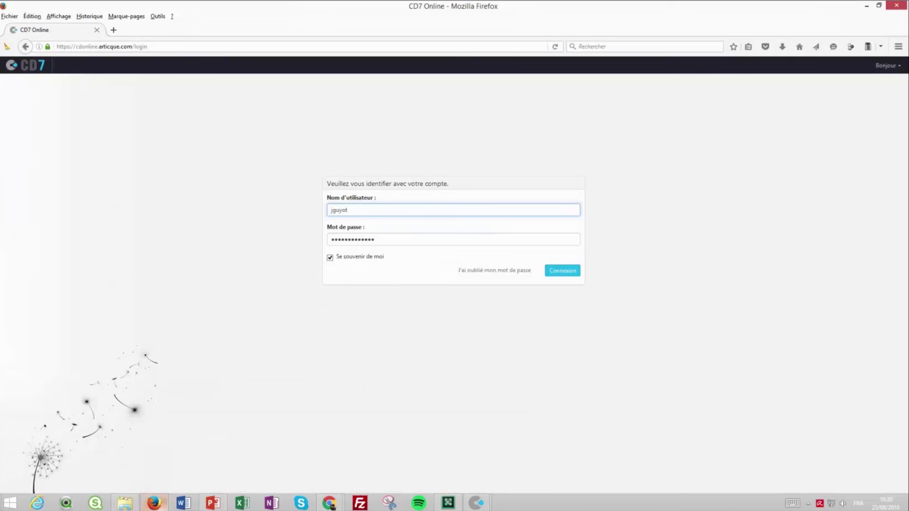
left_click(566, 272)
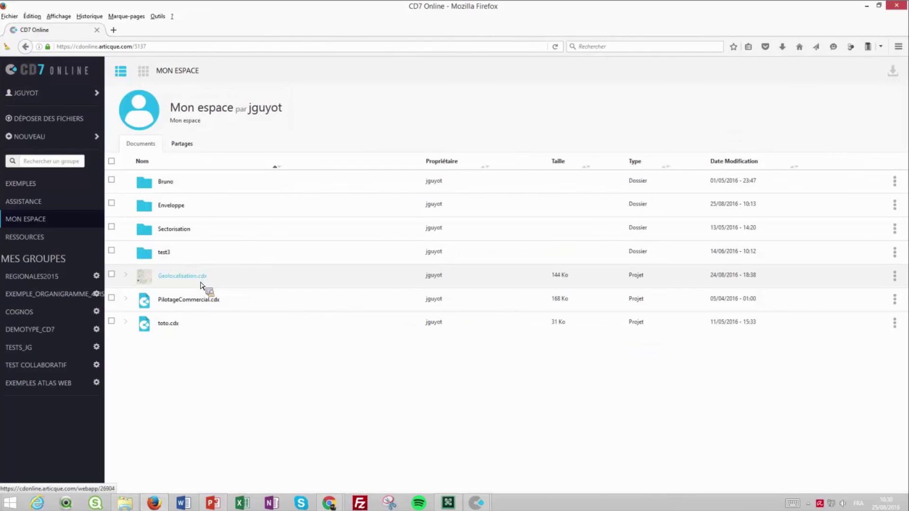
Start a new Création assistée project in Firefox and try to load the local data file onto the map.
left_click(49, 137)
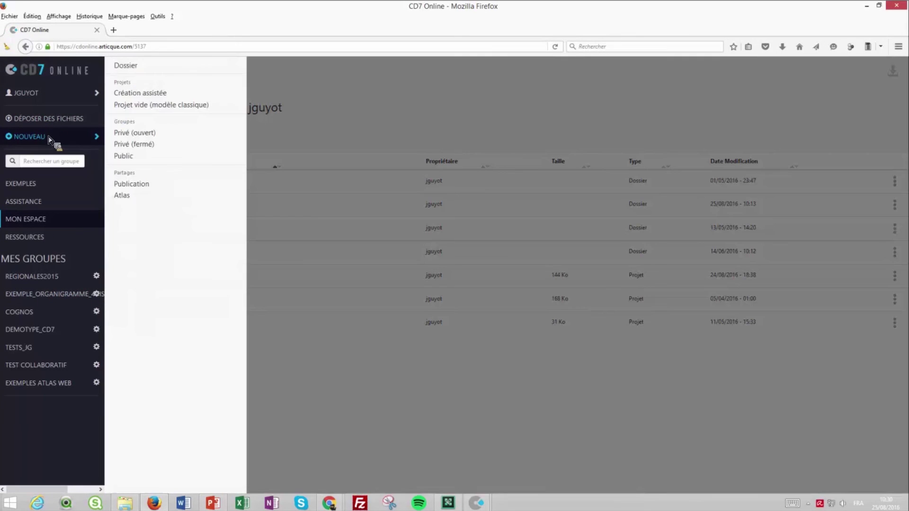
left_click(151, 97)
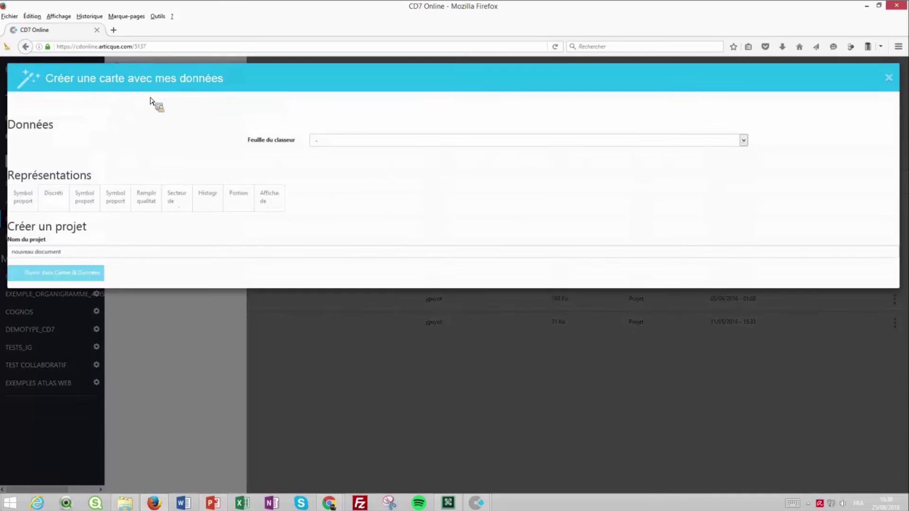
left_click(138, 501)
left_click_drag(196, 293, 542, 180)
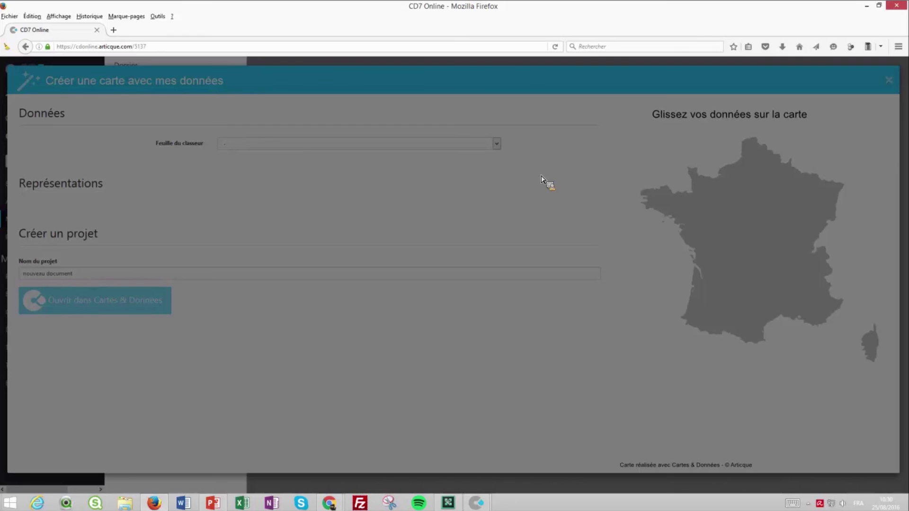
left_click_drag(542, 180, 316, 246)
left_click_drag(317, 244, 27, 50)
left_click(27, 49)
left_click(25, 47)
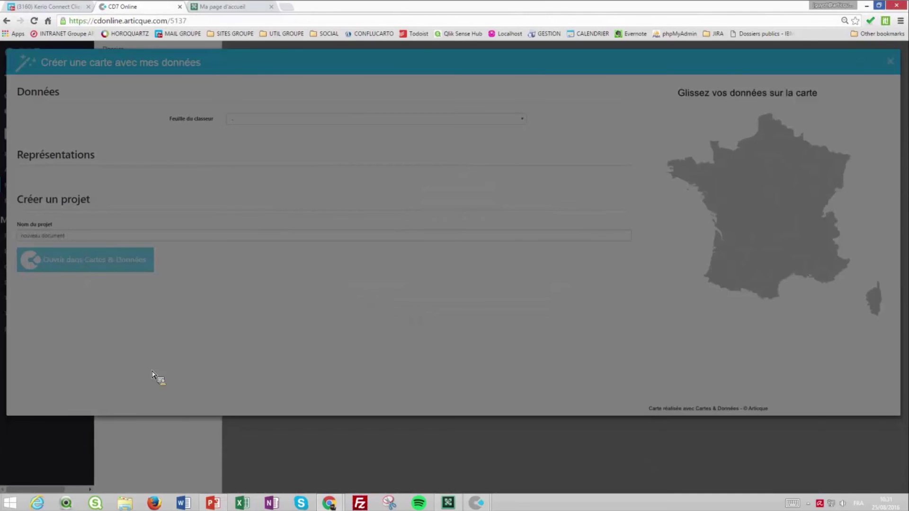
Leave the stuck assisted creation in Chrome, dismiss the error messages and sign in to CD7 Online again.
left_click(7, 22)
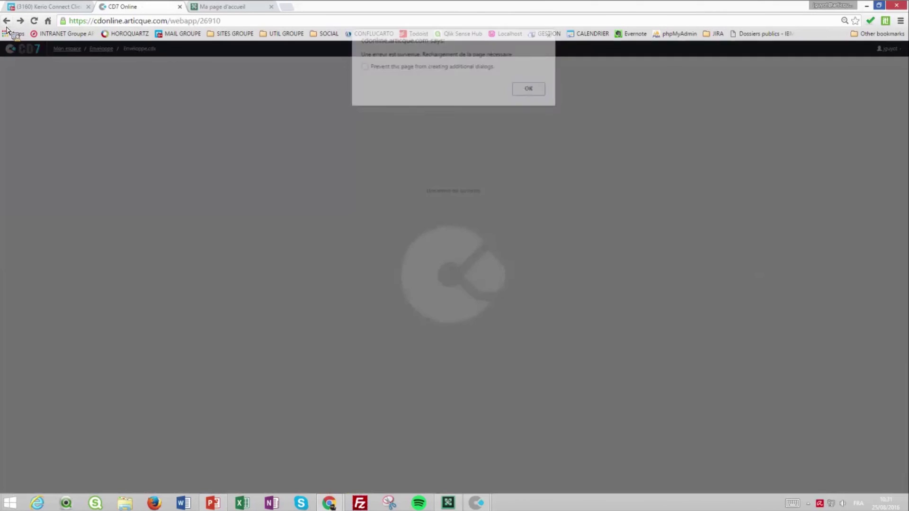
left_click(531, 89)
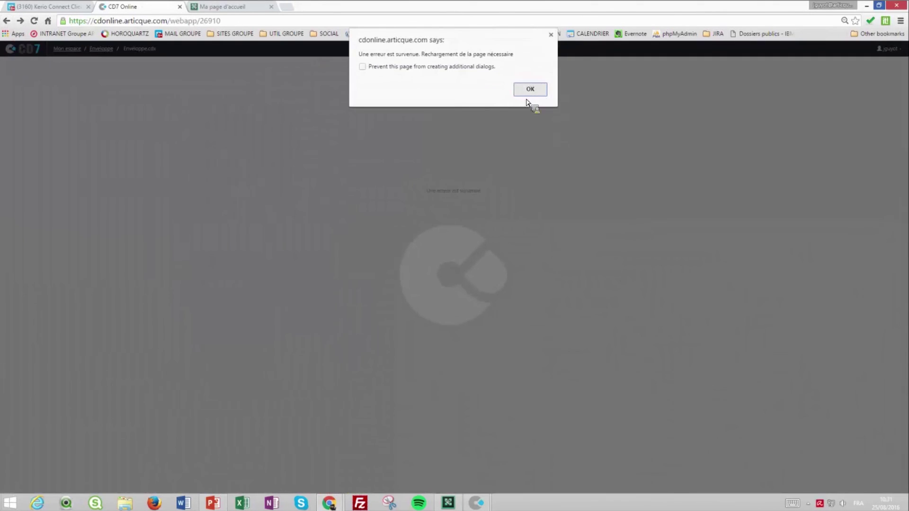
left_click(529, 118)
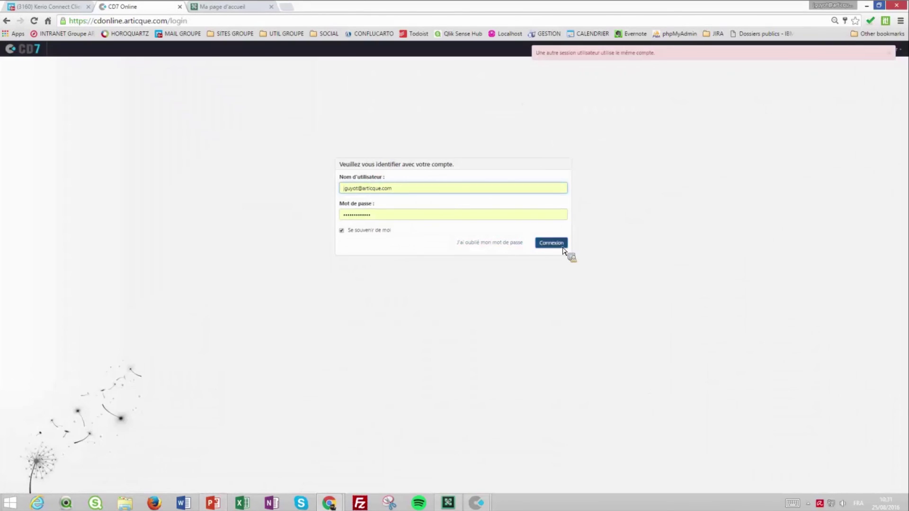
left_click(563, 249)
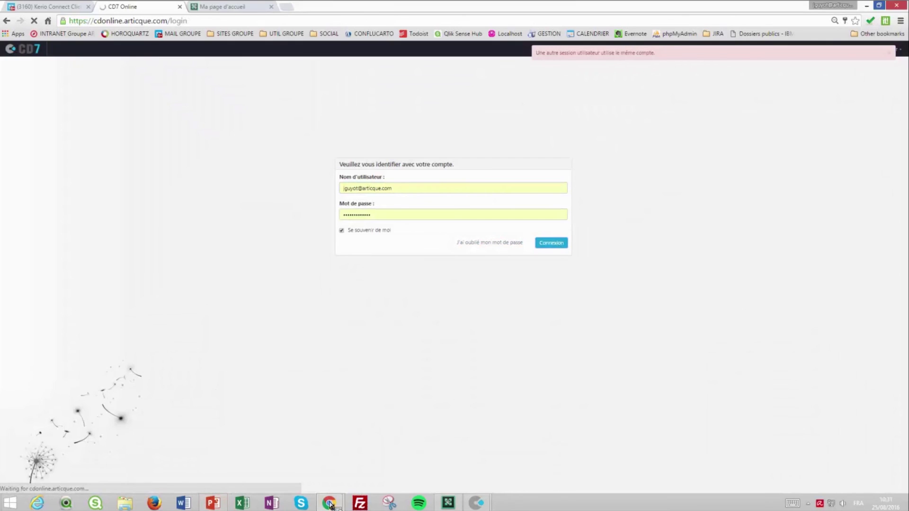
Switch to the PowerPoint presentation and show slide 9, Création with Mes ressources, as a full-screen slide show.
mouse_move(332, 504)
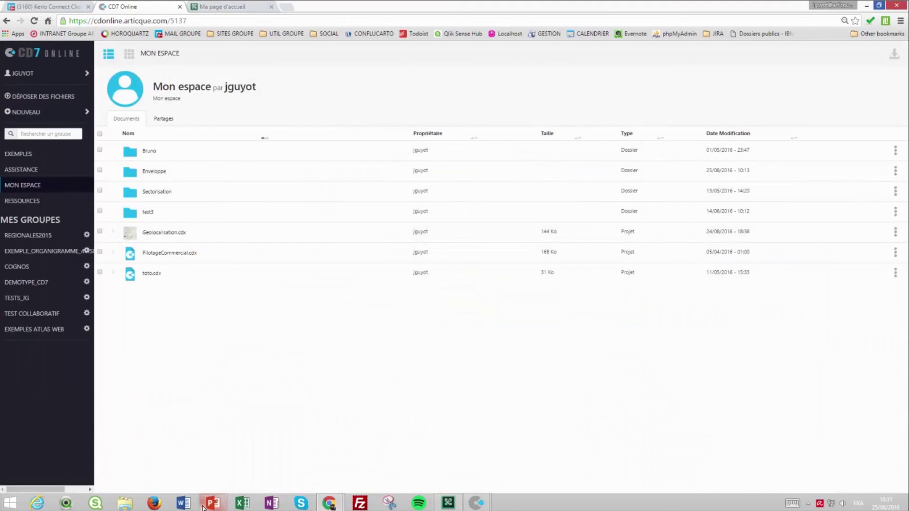
left_click(224, 505)
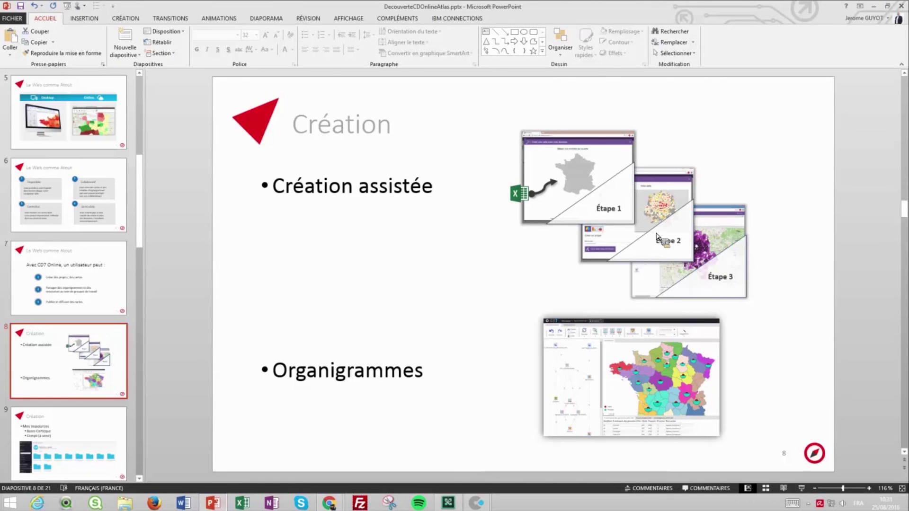
left_click(62, 453)
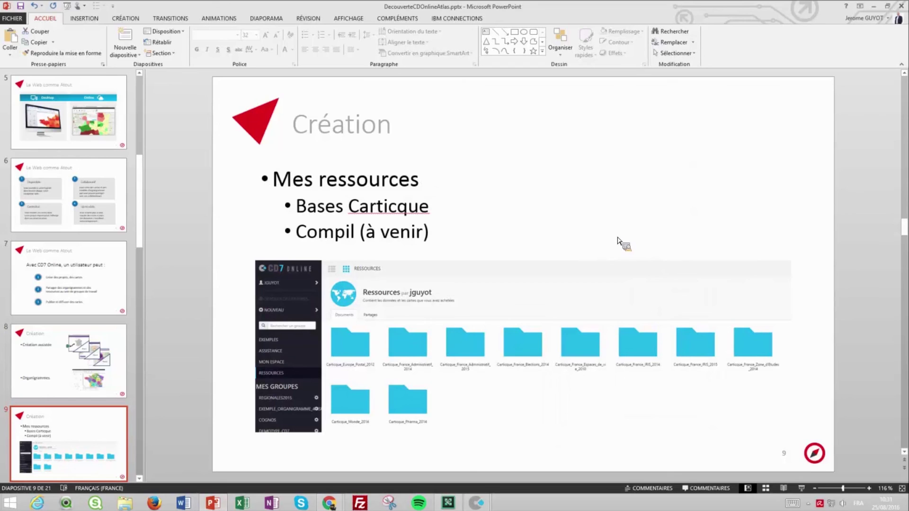
left_click(804, 491)
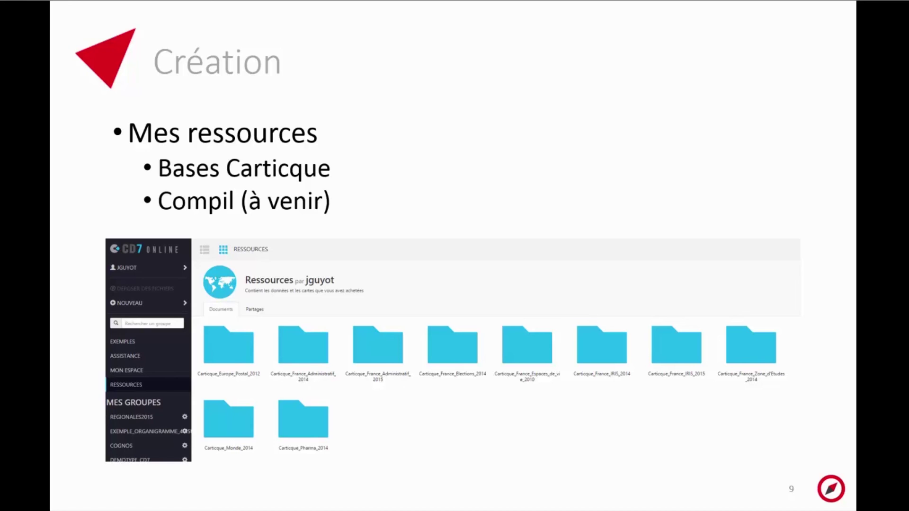
Switch from the slide show back to the CD7 Online window in Chrome.
key("alt+Tab")
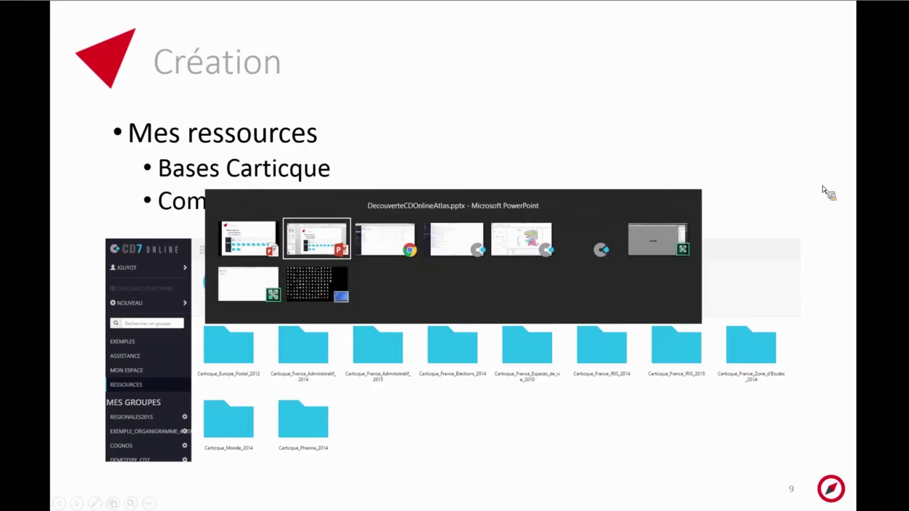
key("alt+Tab")
key("alt+Tab")
key("alt+Tab")
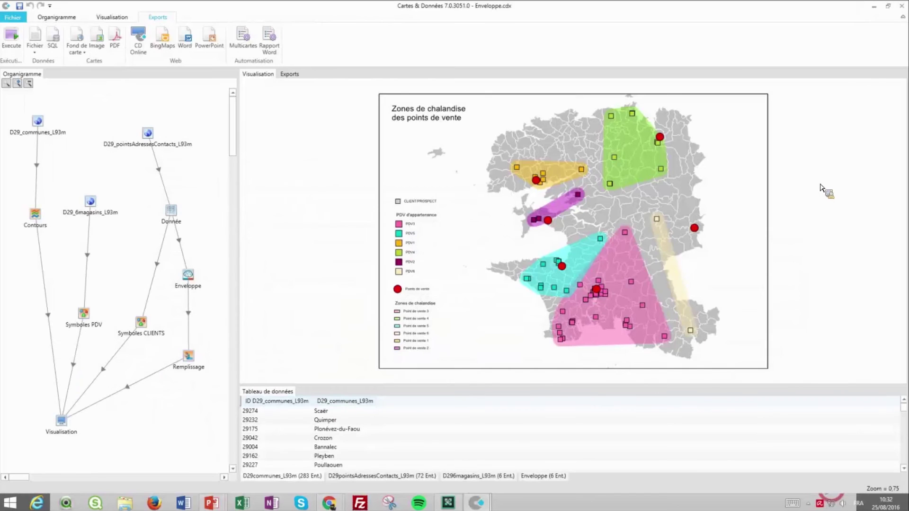
mouse_move(330, 502)
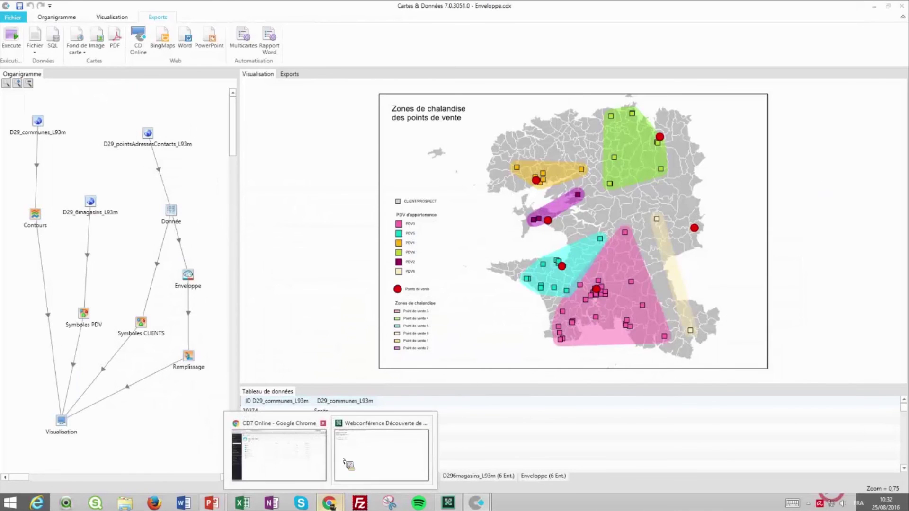
left_click(276, 448)
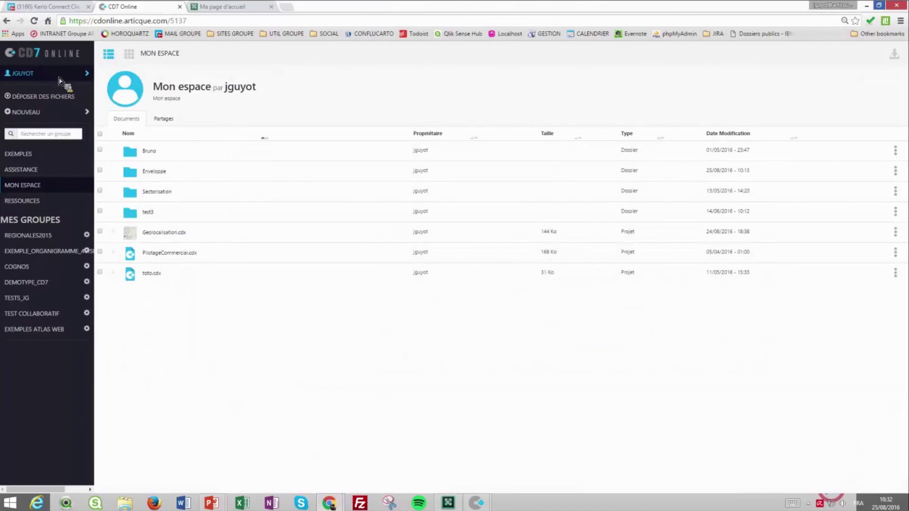
Open Ressources and display the available actions for the Carticque_France_Administratif_2014 folder.
left_click(35, 202)
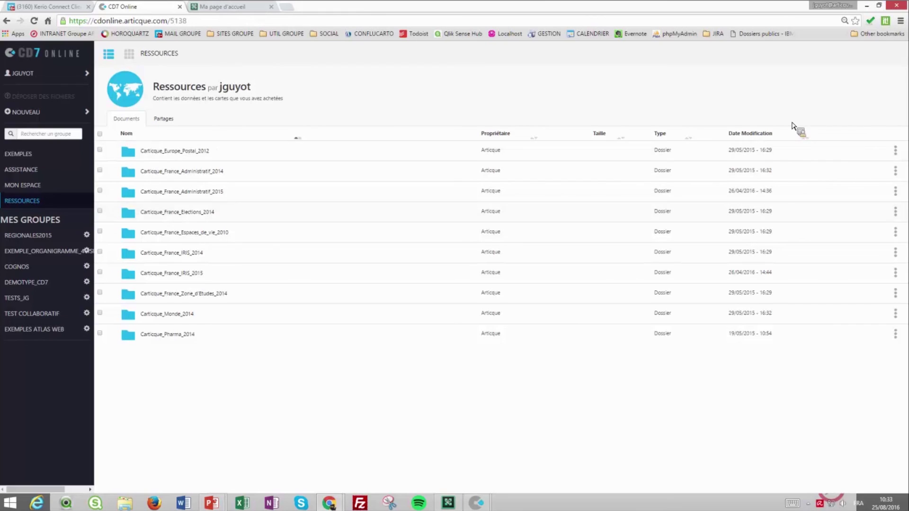
left_click(895, 170)
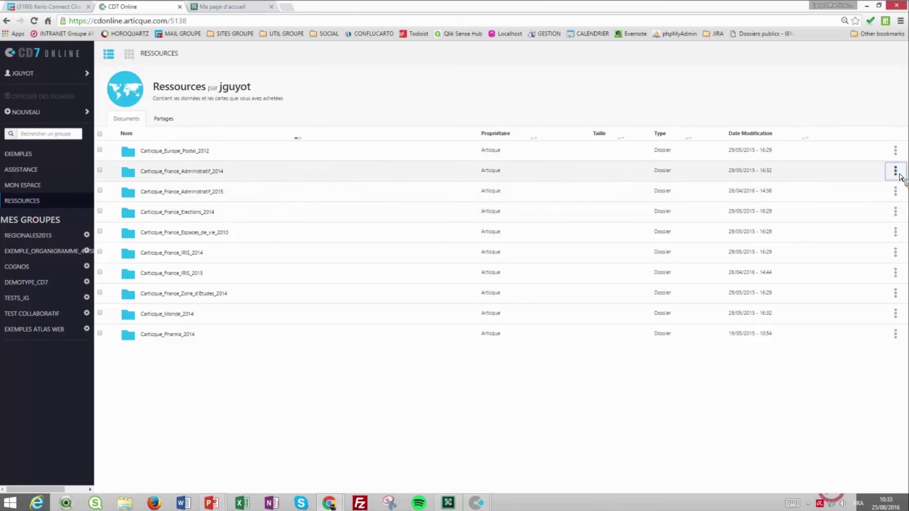
left_click_drag(851, 184, 264, 171)
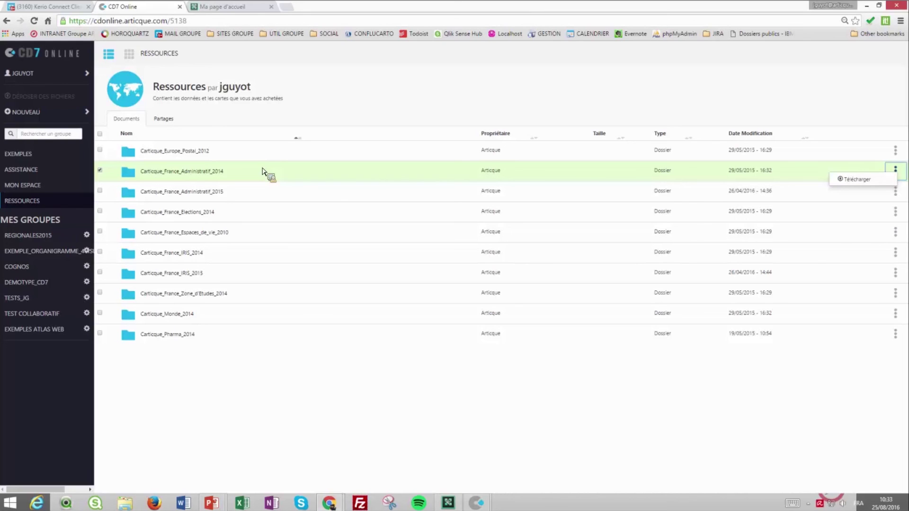
Browse Carticque_France_Administratif_2014 to its FranceEntiere folder, view the details of Fr_arr.vxf, and return to Ressources.
left_click(197, 177)
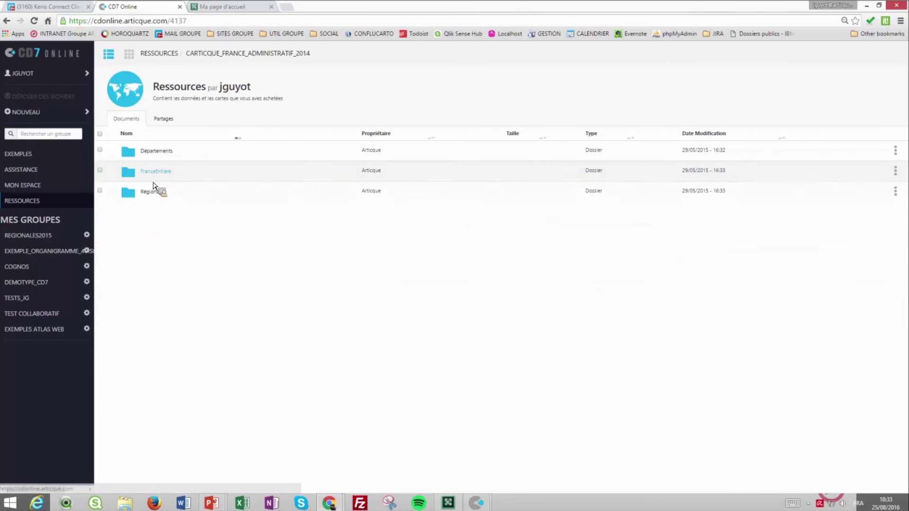
left_click(158, 172)
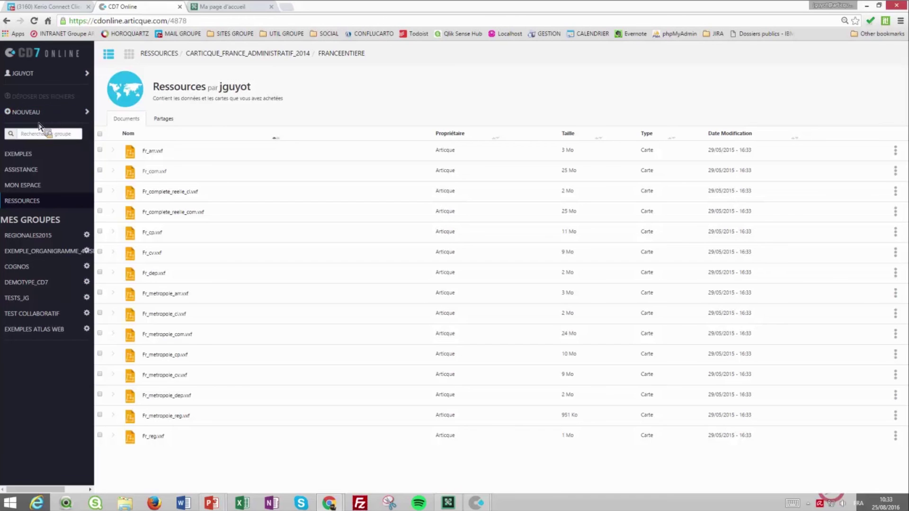
left_click(113, 151)
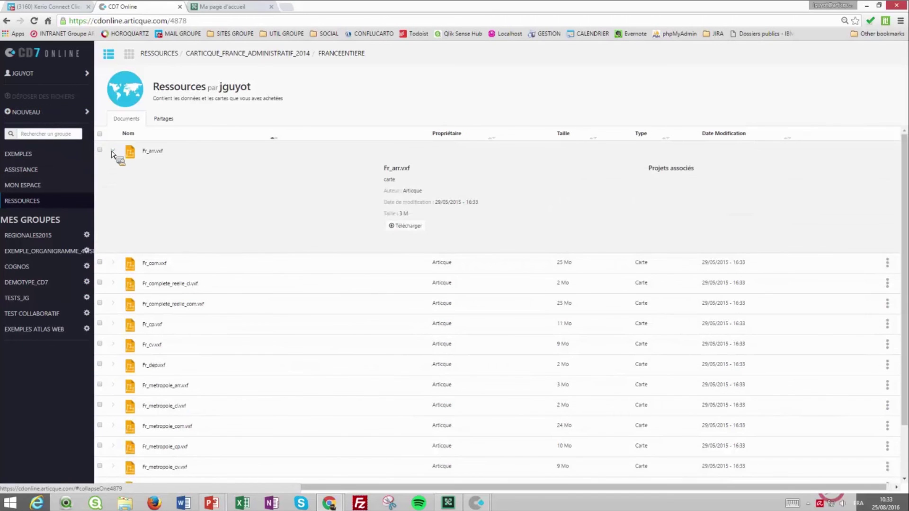
left_click(114, 152)
left_click(35, 201)
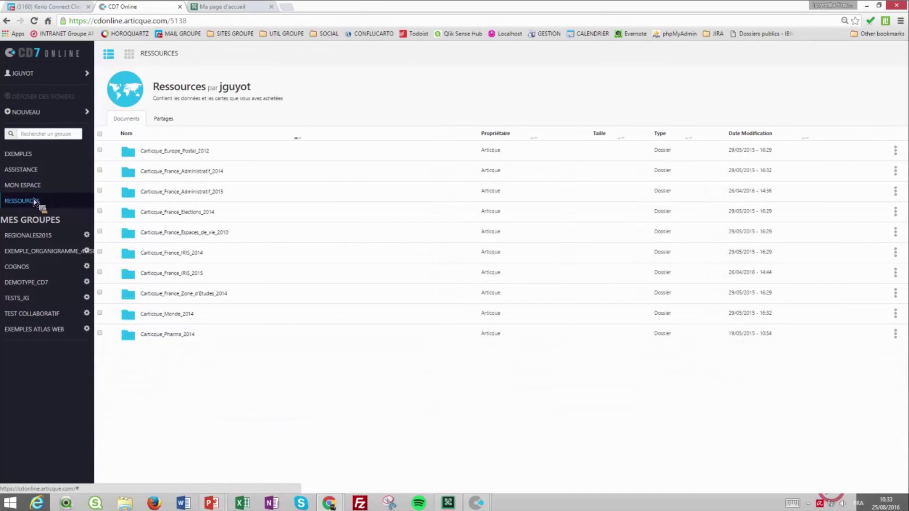